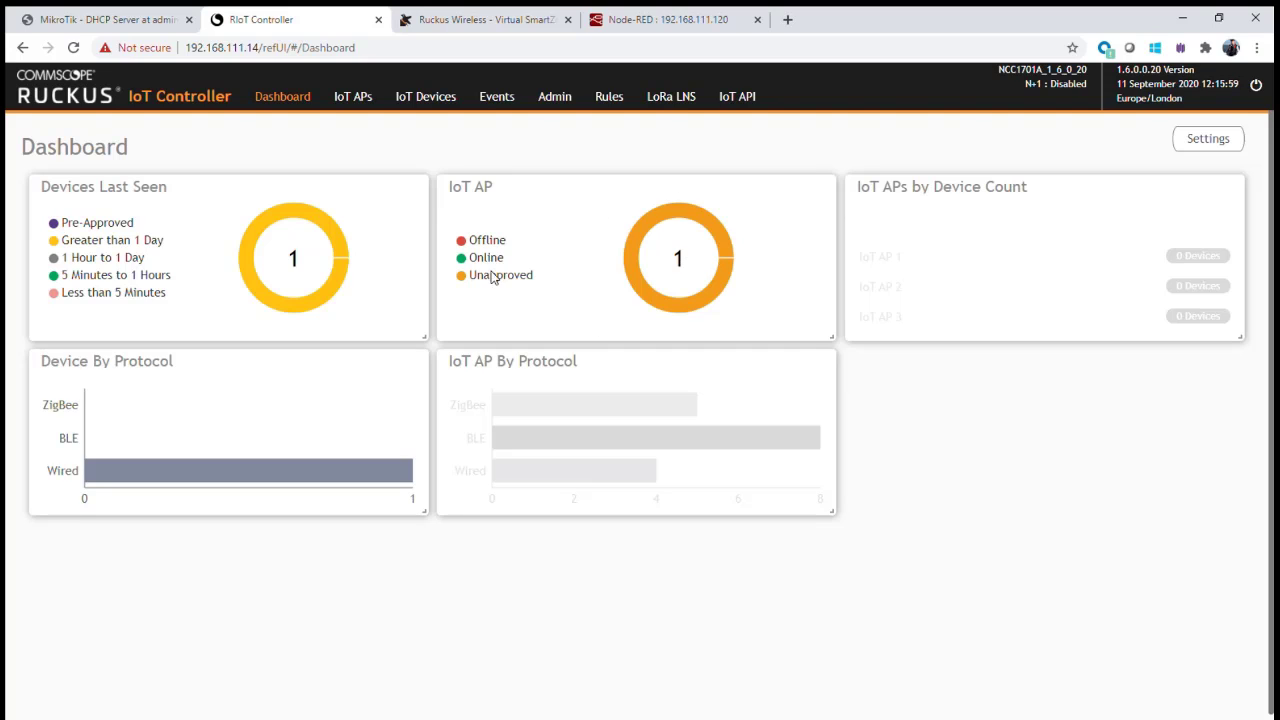
List the IoT access points, where only the offline R510-Cloud-IOT appears
{"action": "left_click", "coordinate": [354, 100]}
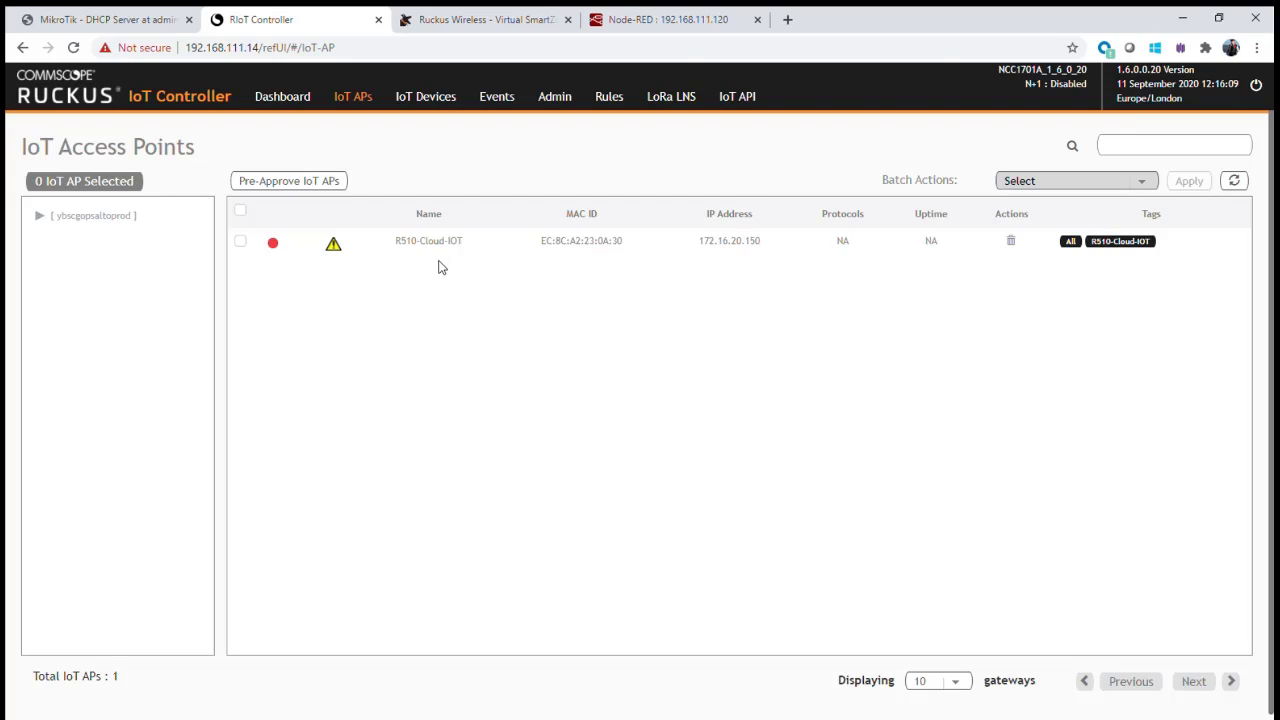
{"action": "left_click", "coordinate": [482, 21]}
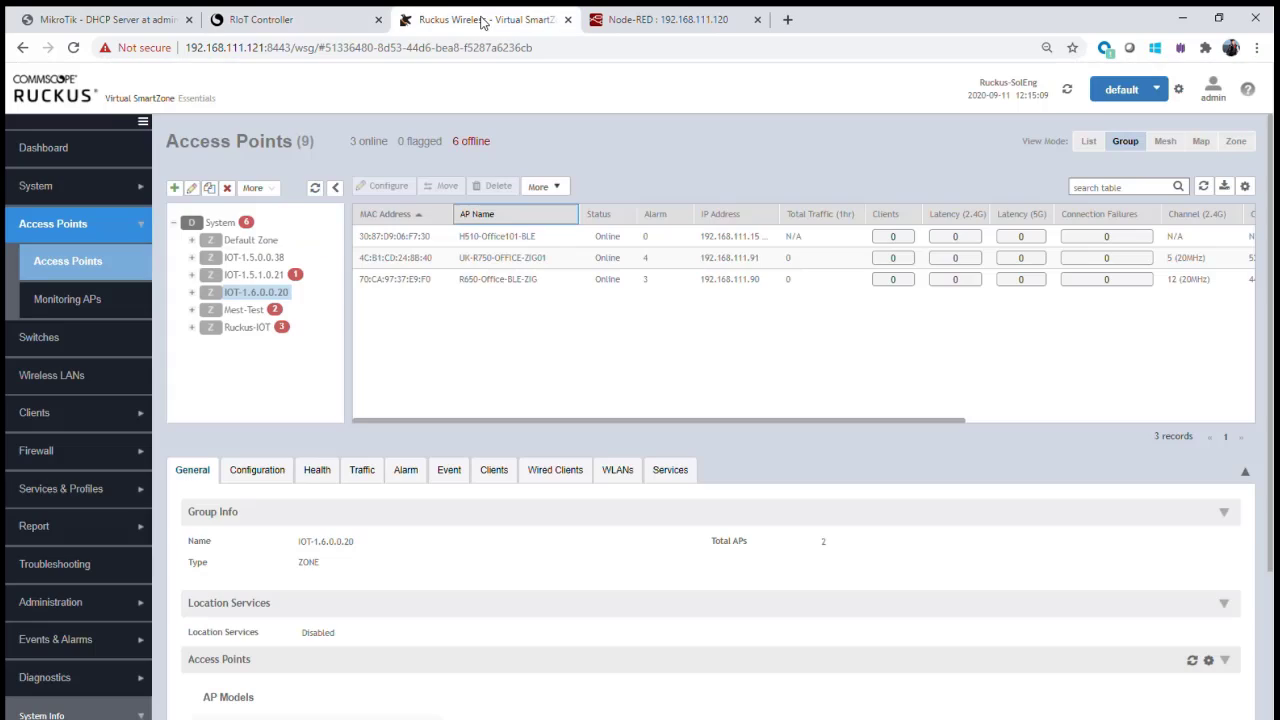
Select zone IOT-1.6.0.0.20 and show the H510-Office101-BLE access point's configuration
{"action": "left_click", "coordinate": [257, 245]}
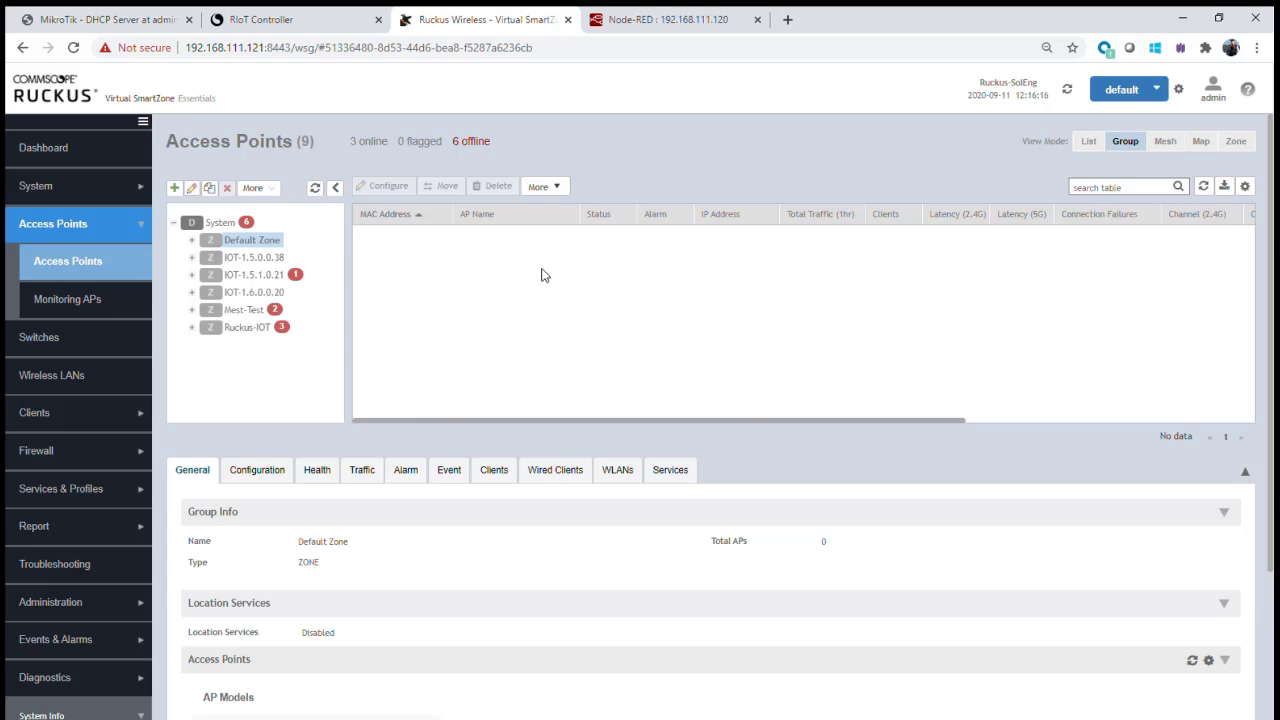
{"action": "left_click", "coordinate": [220, 222]}
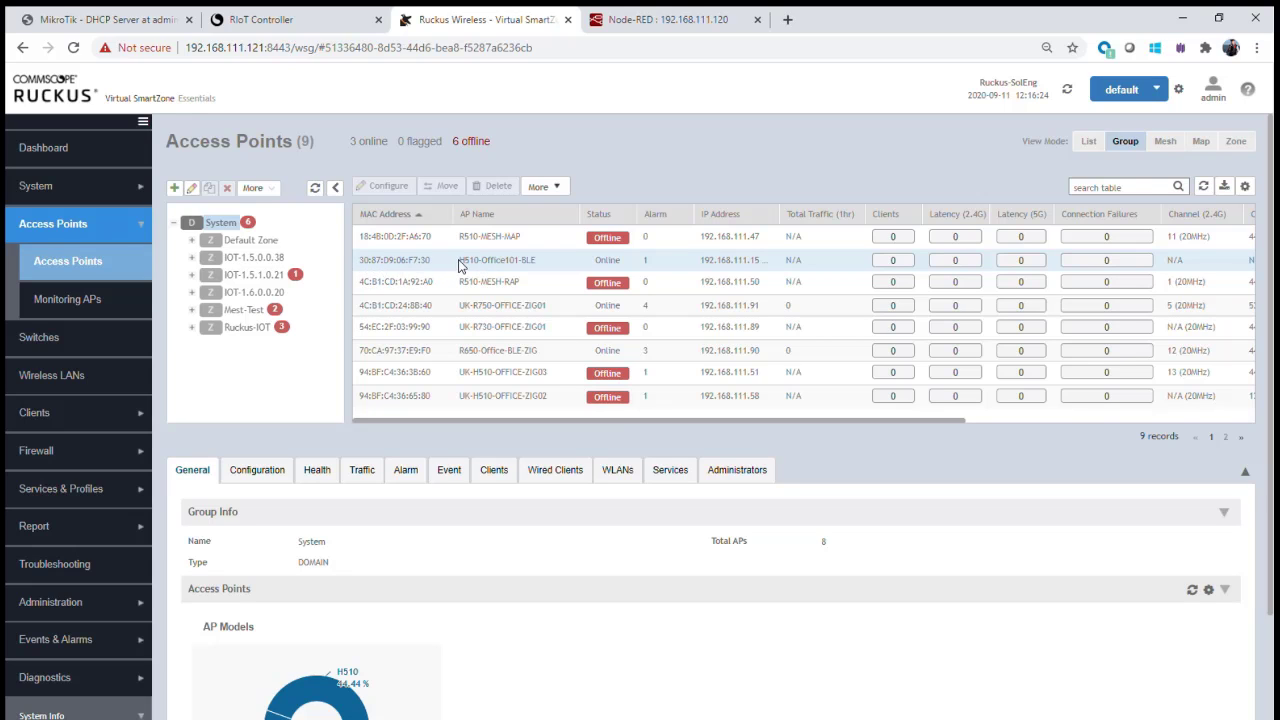
{"action": "left_click", "coordinate": [258, 292]}
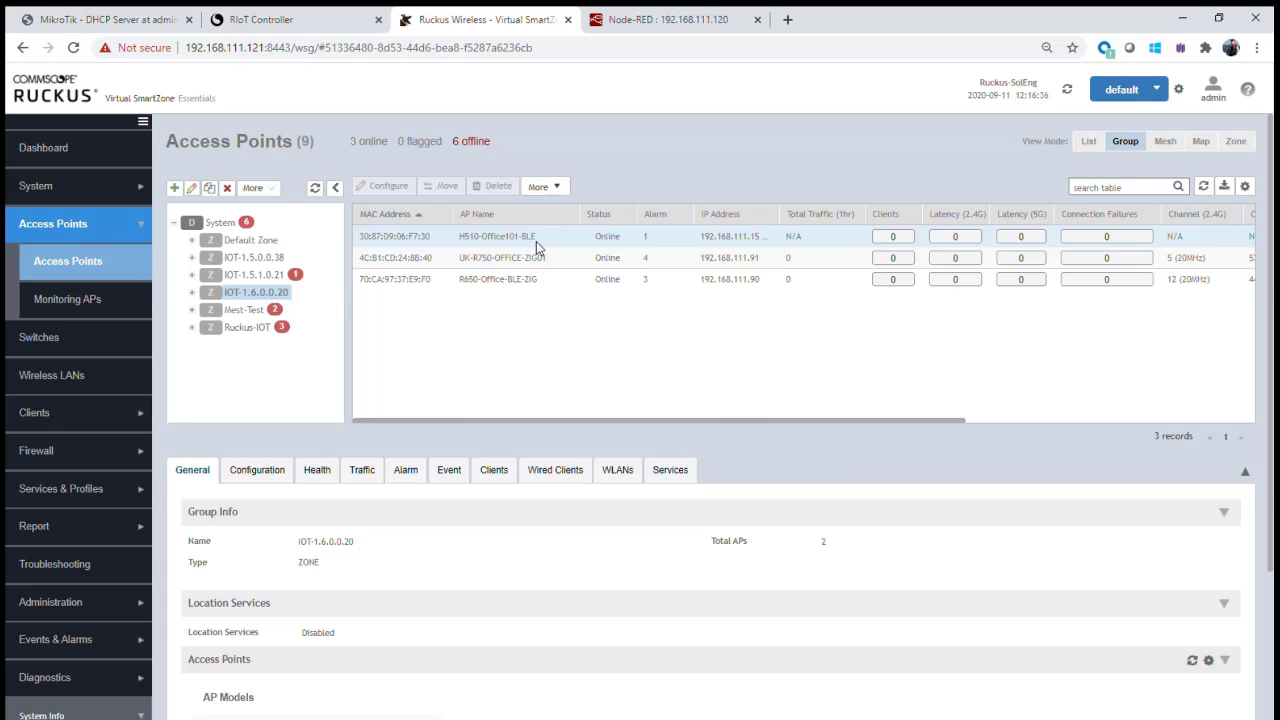
{"action": "left_click", "coordinate": [524, 240]}
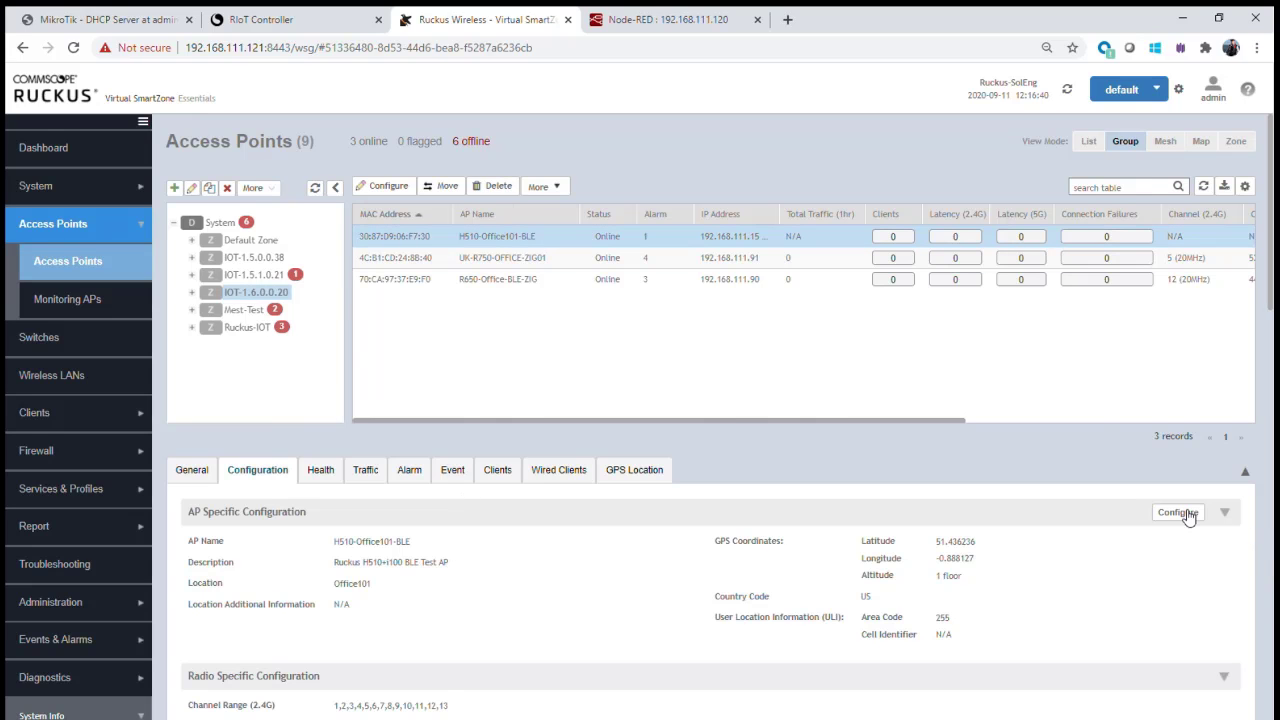
Open H510-Office101-BLE in Edit AP, look through the form, and save it with OK
{"action": "left_click", "coordinate": [1184, 513]}
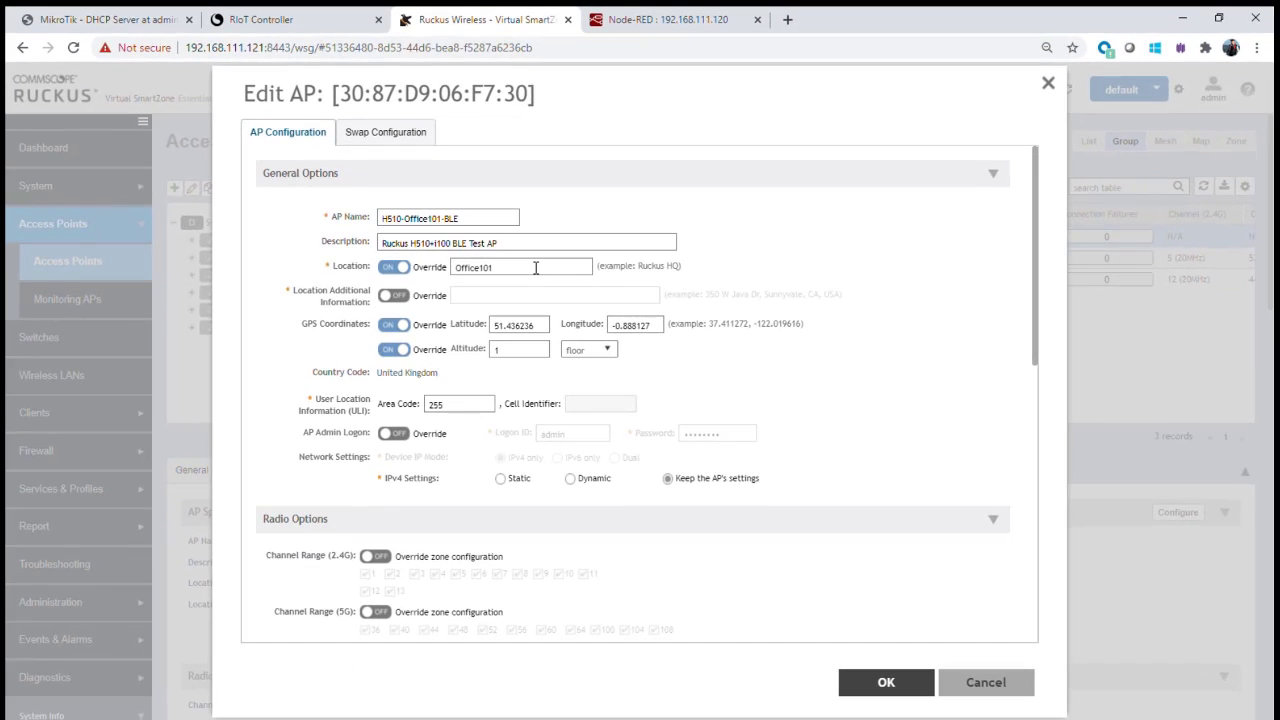
{"action": "scroll", "coordinate": [508, 352], "scroll_direction": "down", "scroll_amount": 10}
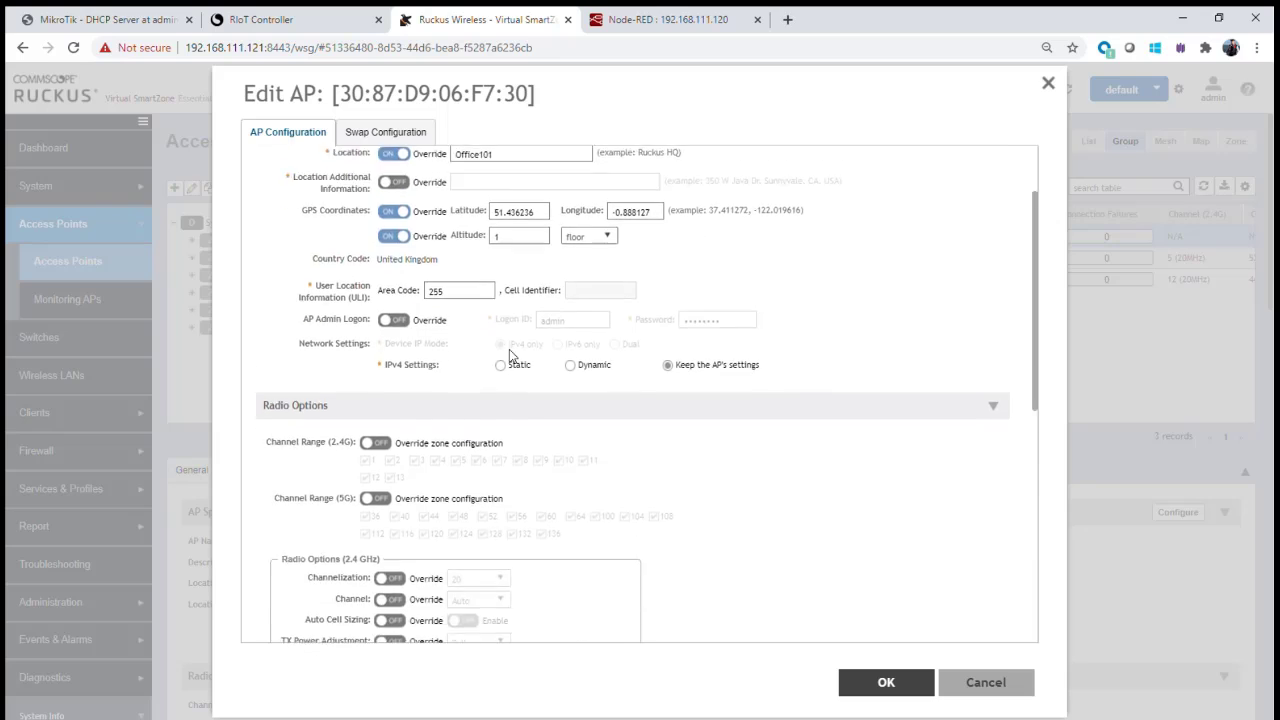
{"action": "scroll", "coordinate": [643, 543], "scroll_direction": "up", "scroll_amount": 10}
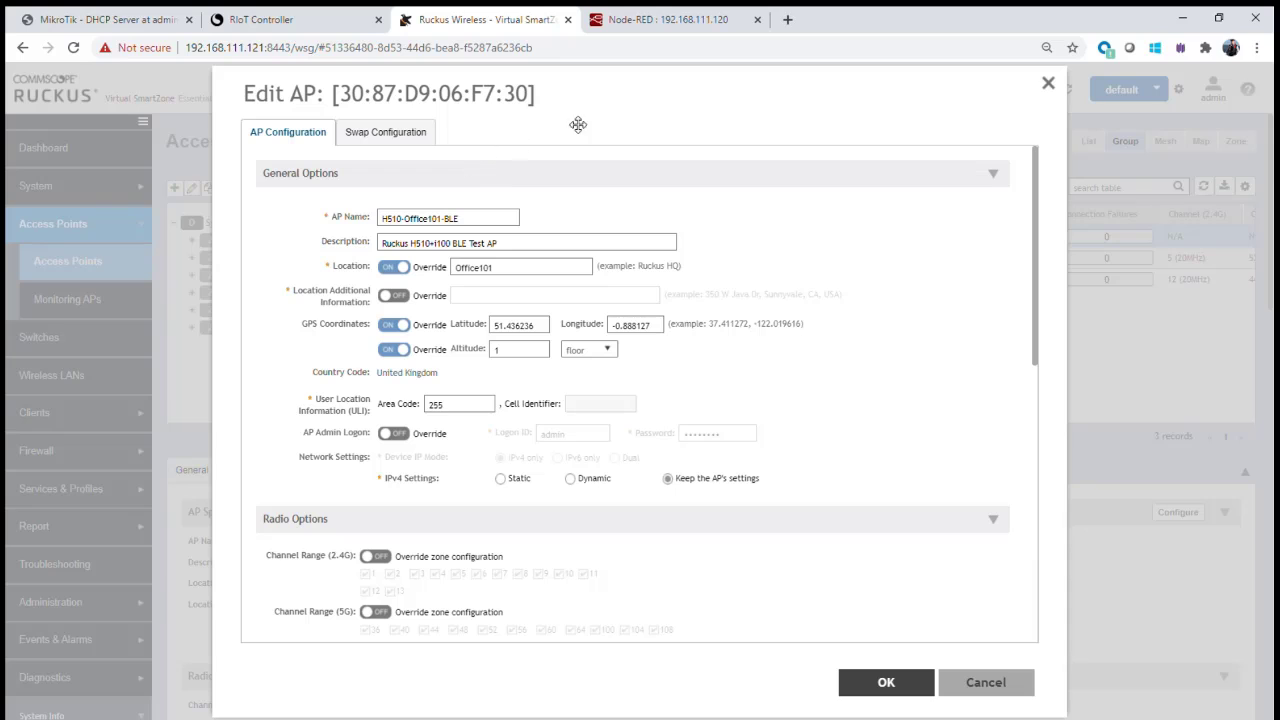
{"action": "left_click", "coordinate": [886, 681]}
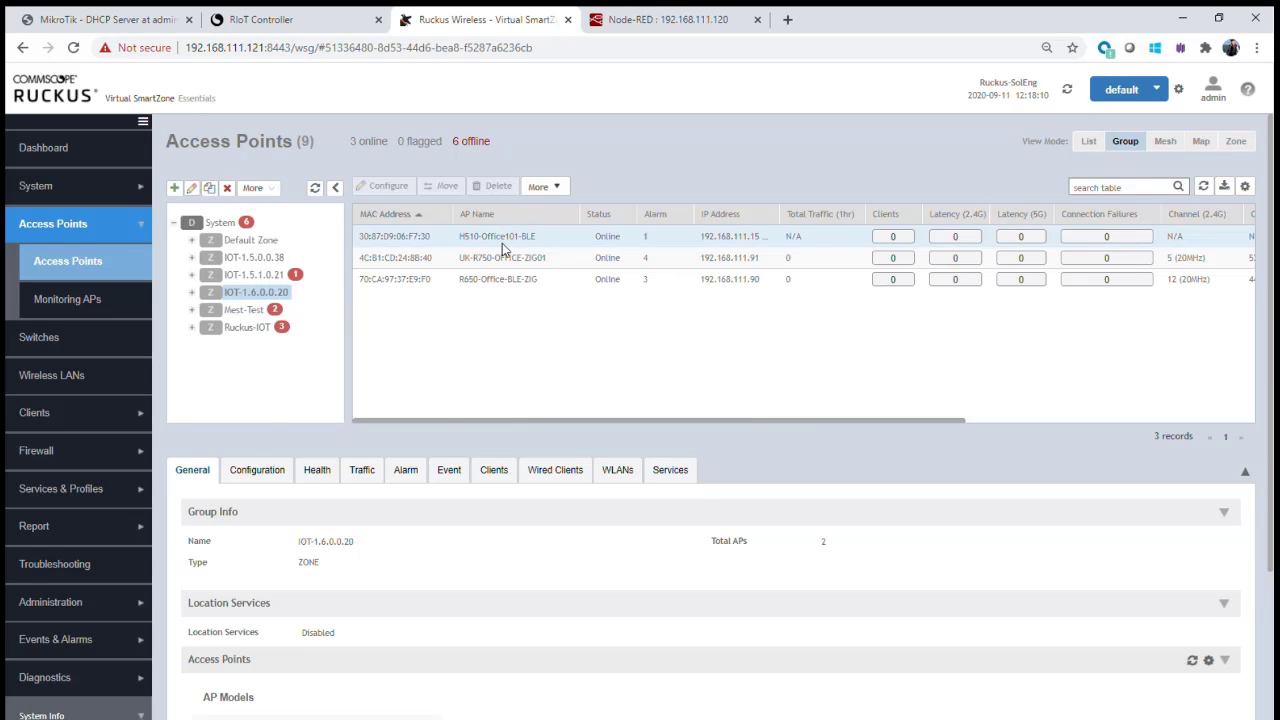
{"action": "left_click", "coordinate": [252, 187]}
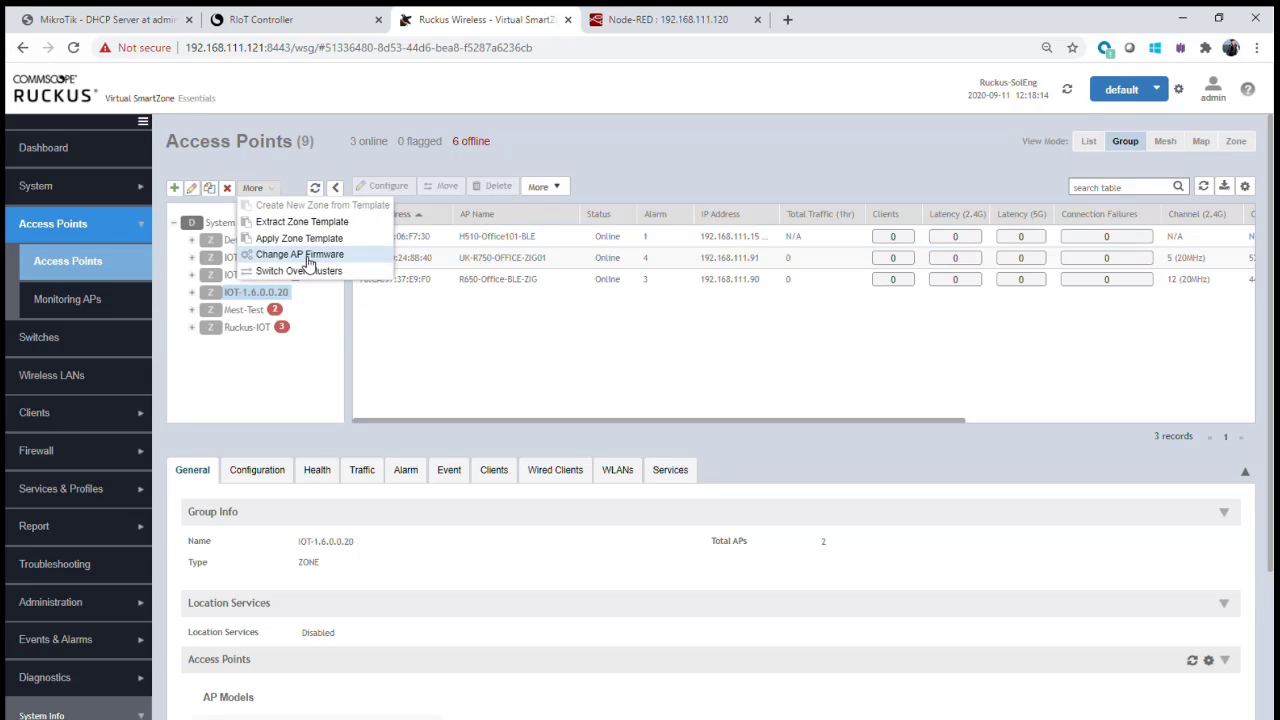
Check the zone's current AP firmware without changes, then return to the IoT Controller
{"action": "left_click", "coordinate": [300, 255]}
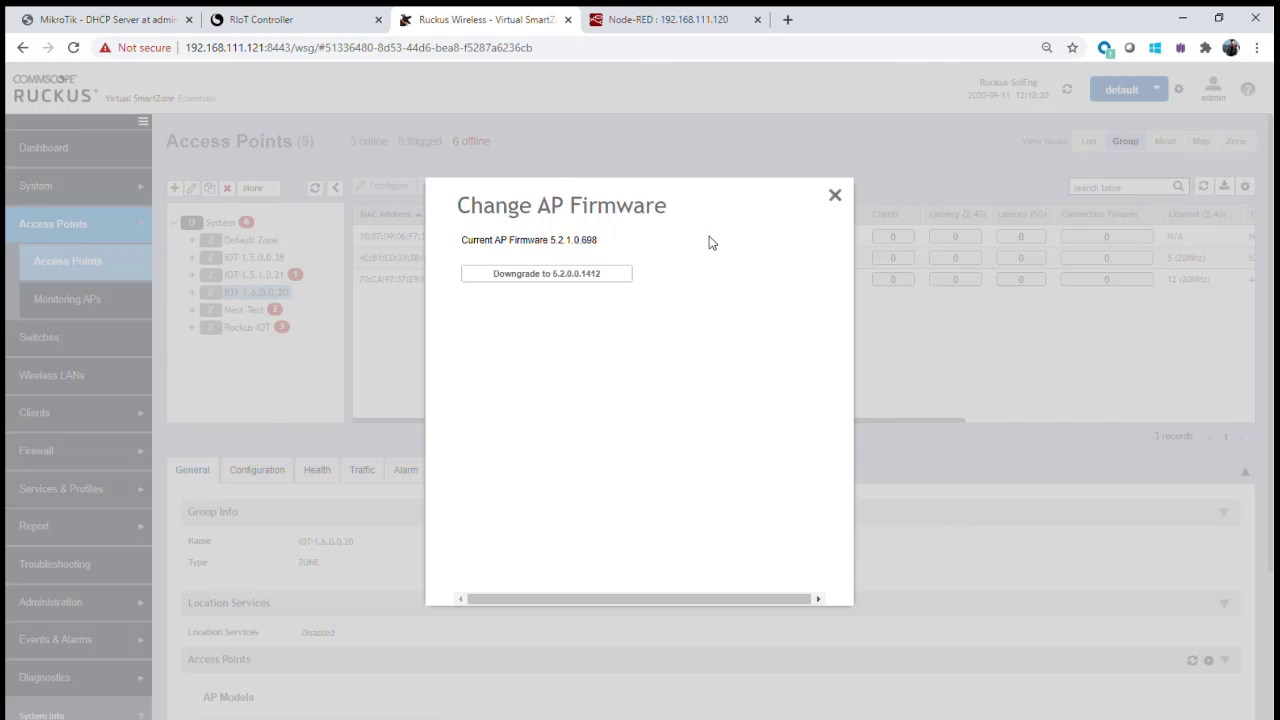
{"action": "left_click", "coordinate": [836, 196]}
{"action": "key", "text": "ctrl+shift+Tab"}
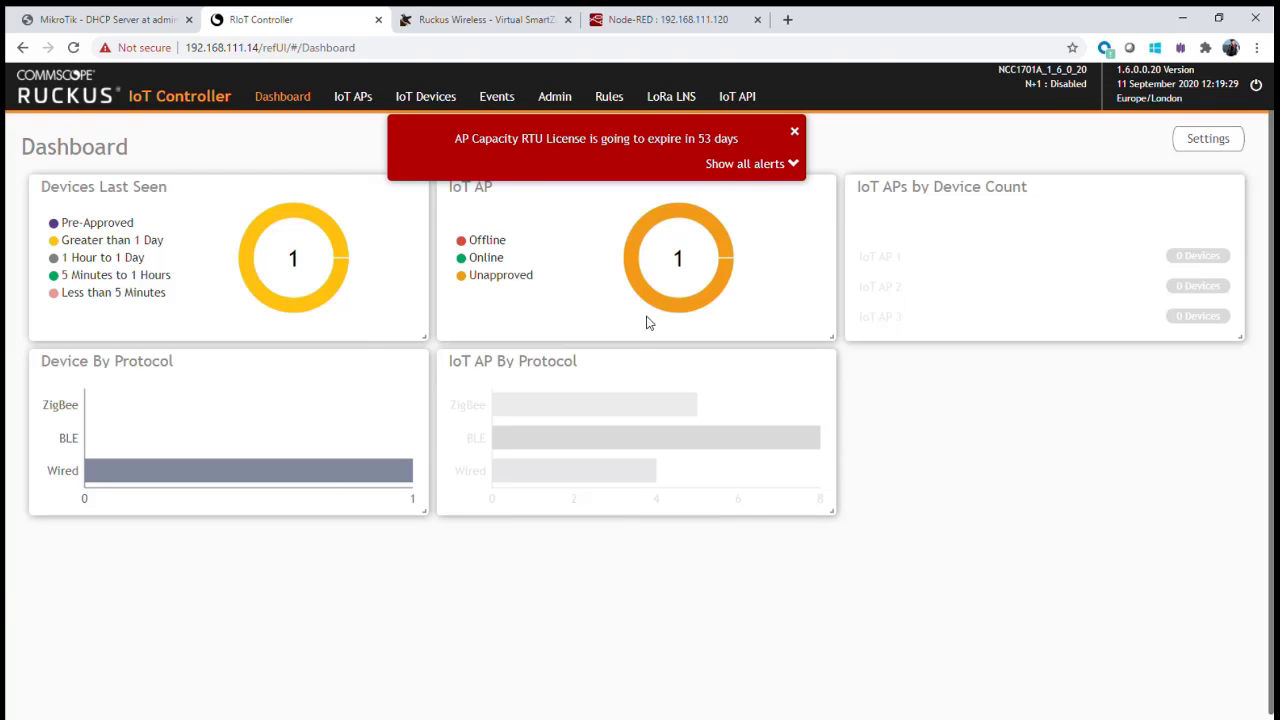
Dismiss the licence alert and add Devices, Active Plugins and Total Beacons dashboard widgets
{"action": "left_click", "coordinate": [801, 136]}
{"action": "left_click", "coordinate": [1218, 143]}
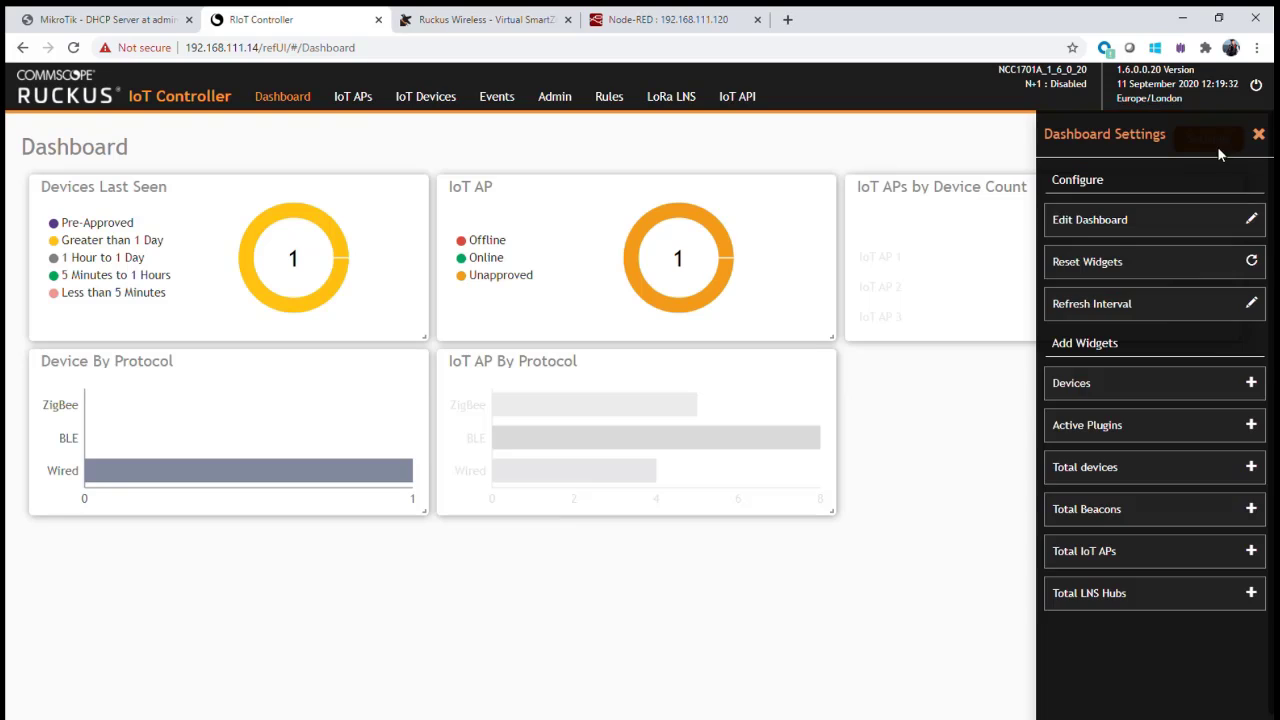
{"action": "left_click", "coordinate": [1251, 385]}
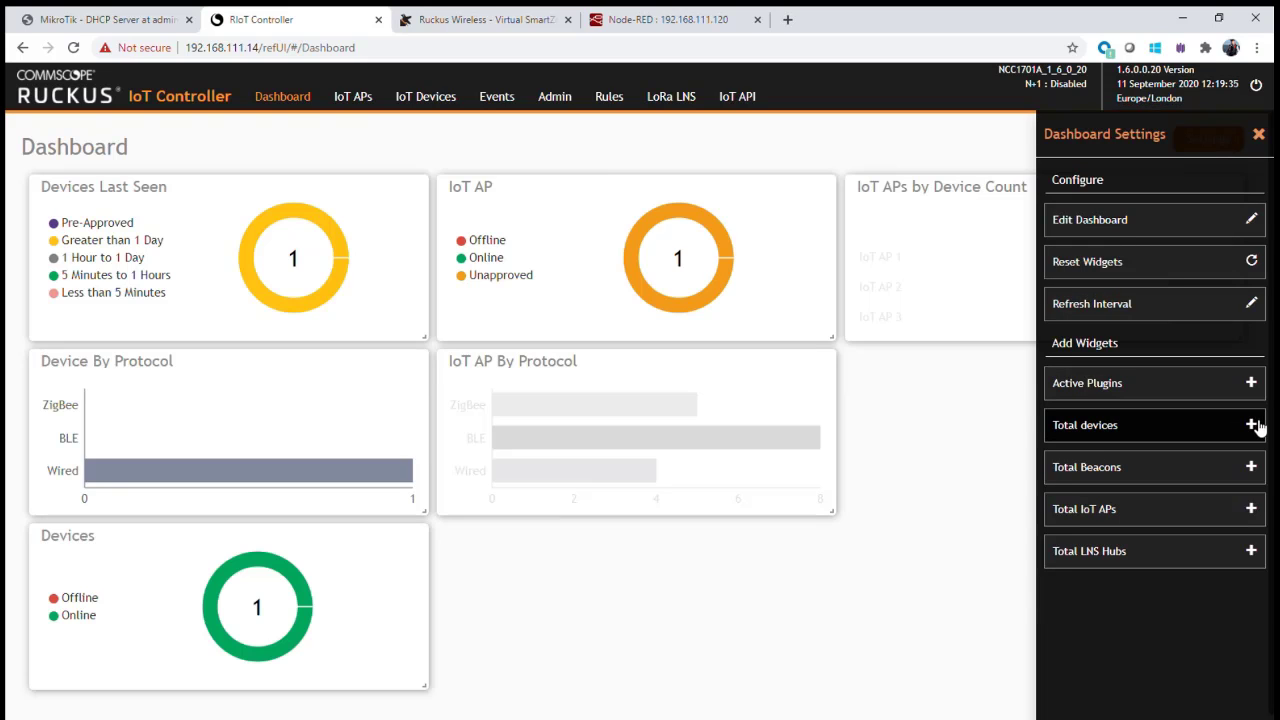
{"action": "left_click", "coordinate": [1251, 383]}
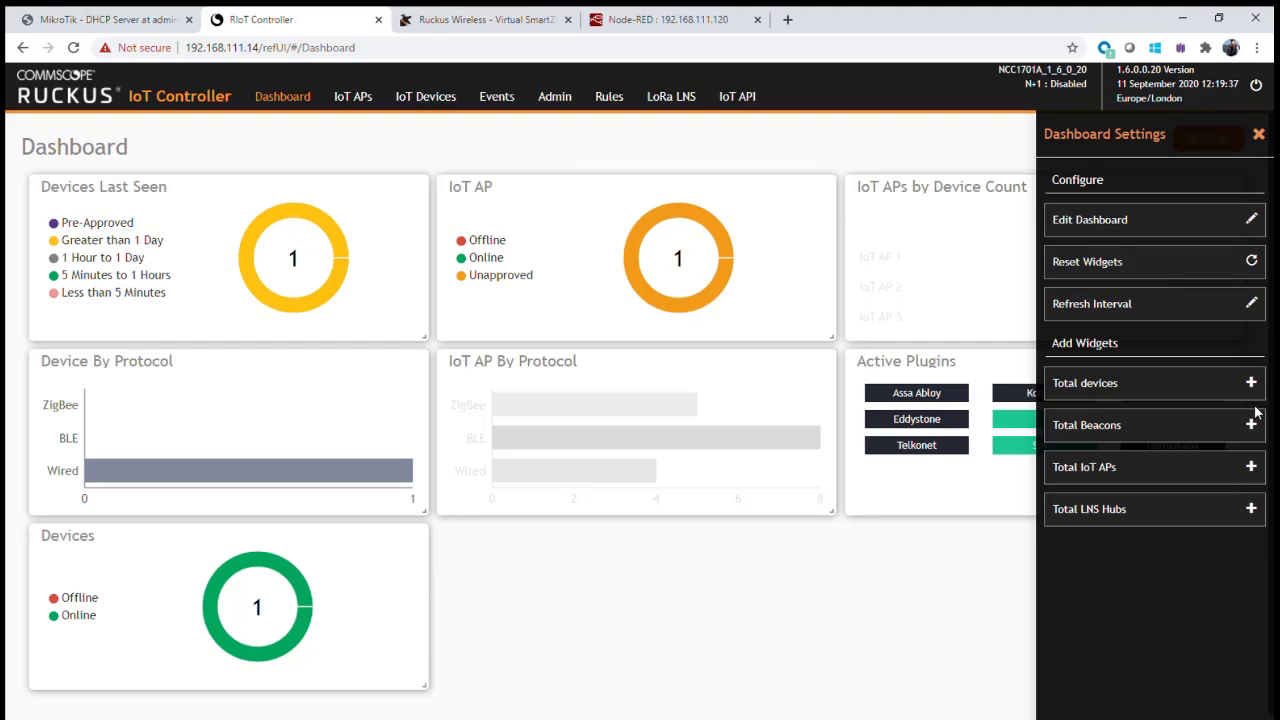
{"action": "left_click", "coordinate": [1251, 425]}
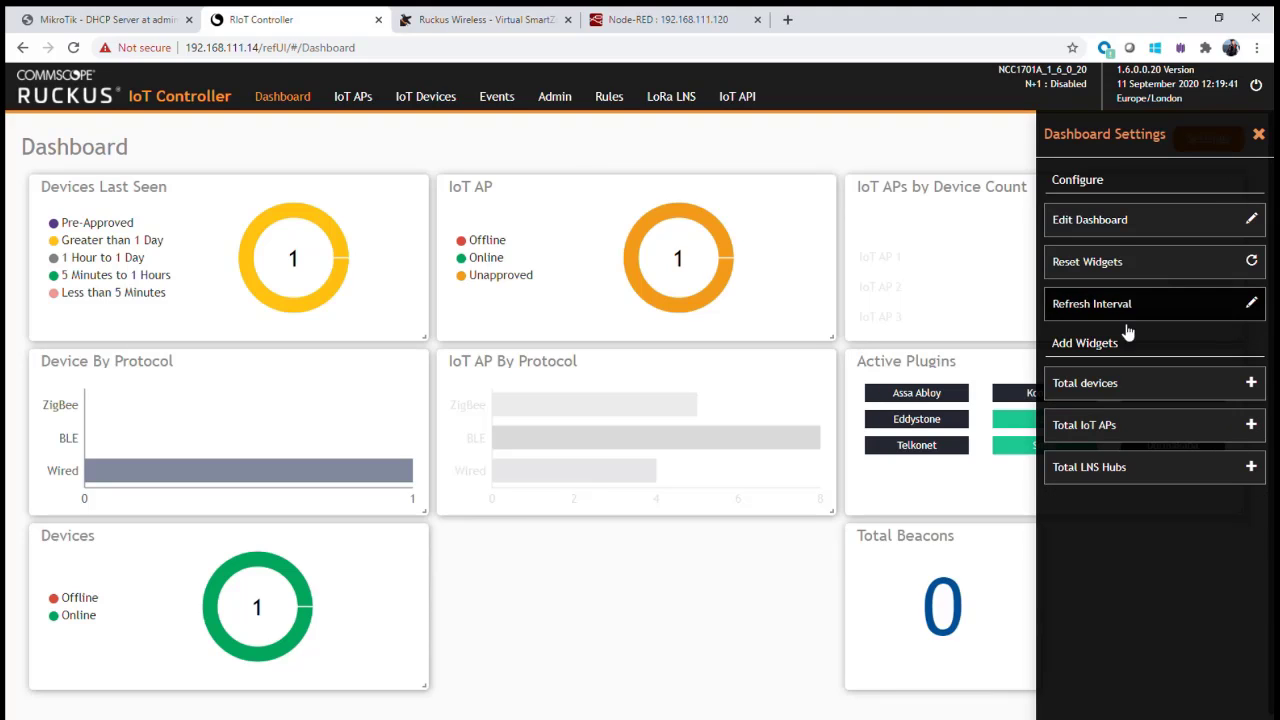
{"action": "left_click", "coordinate": [1259, 136]}
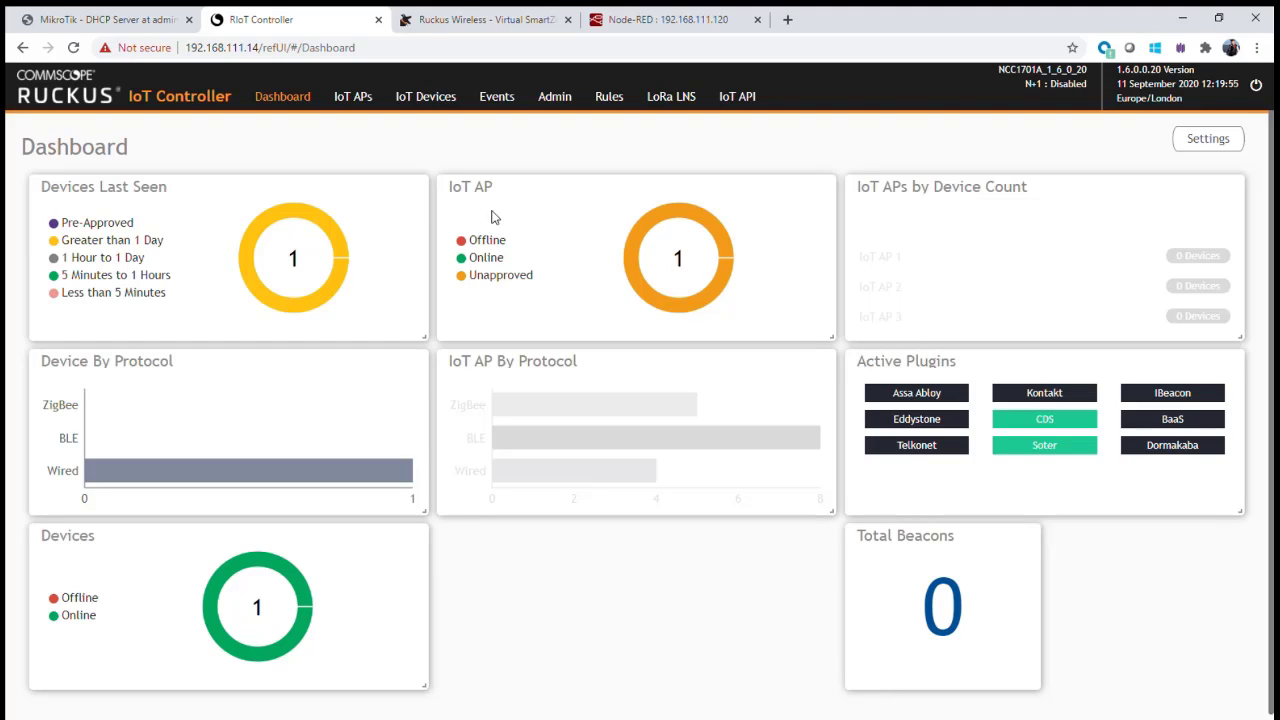
Approve the H510-Office101-BLE access point through the IoT APs Batch Actions
{"action": "left_click", "coordinate": [354, 100]}
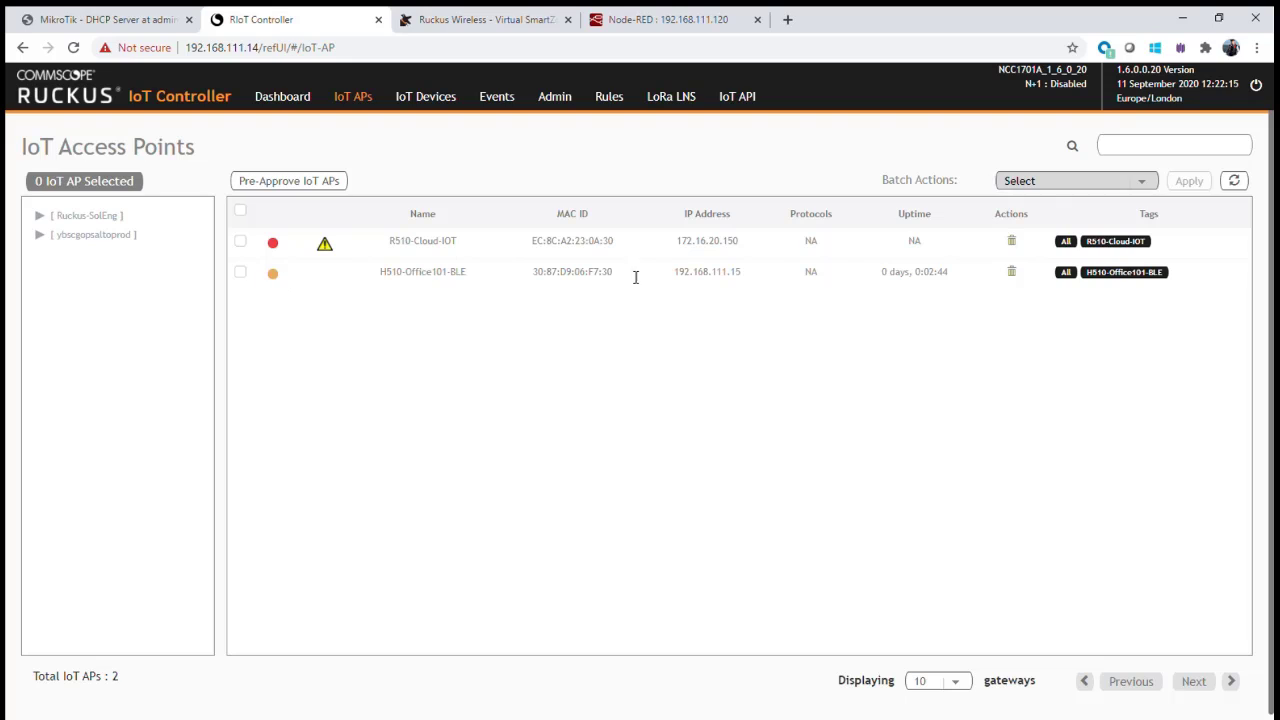
{"action": "left_click", "coordinate": [241, 273]}
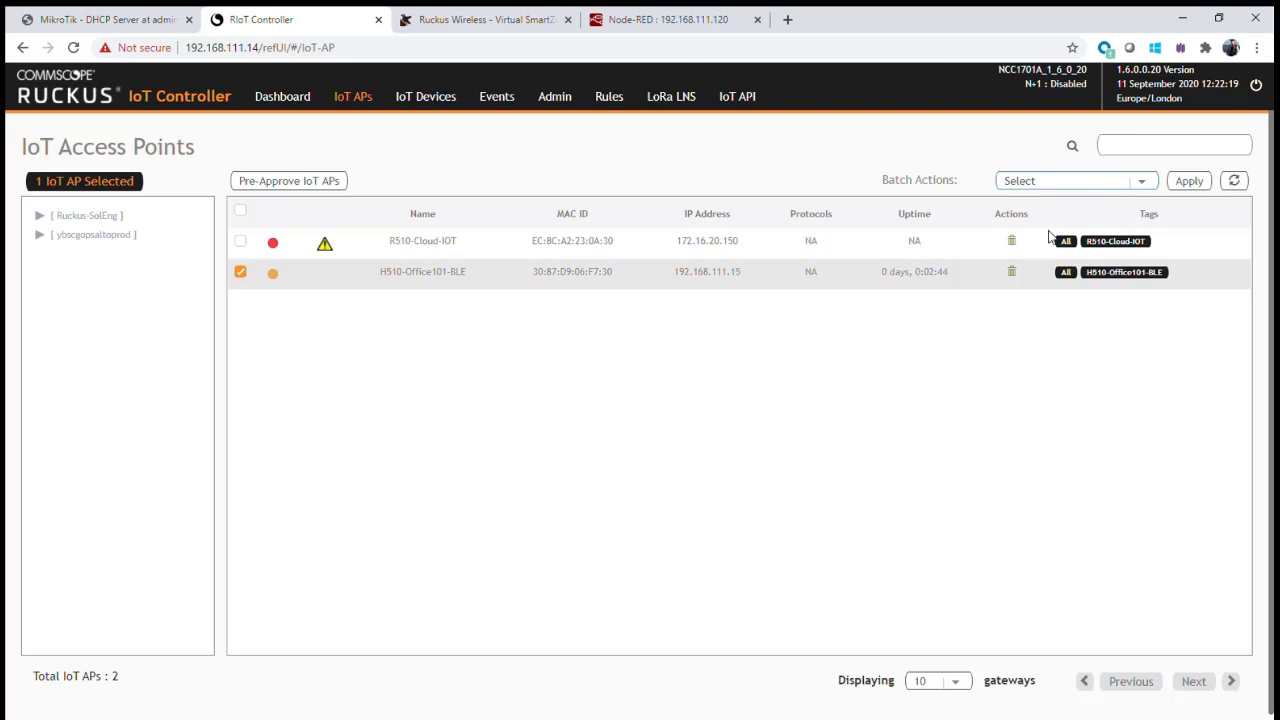
{"action": "left_click", "coordinate": [1138, 181]}
{"action": "left_click", "coordinate": [1131, 198]}
{"action": "left_click", "coordinate": [1189, 181]}
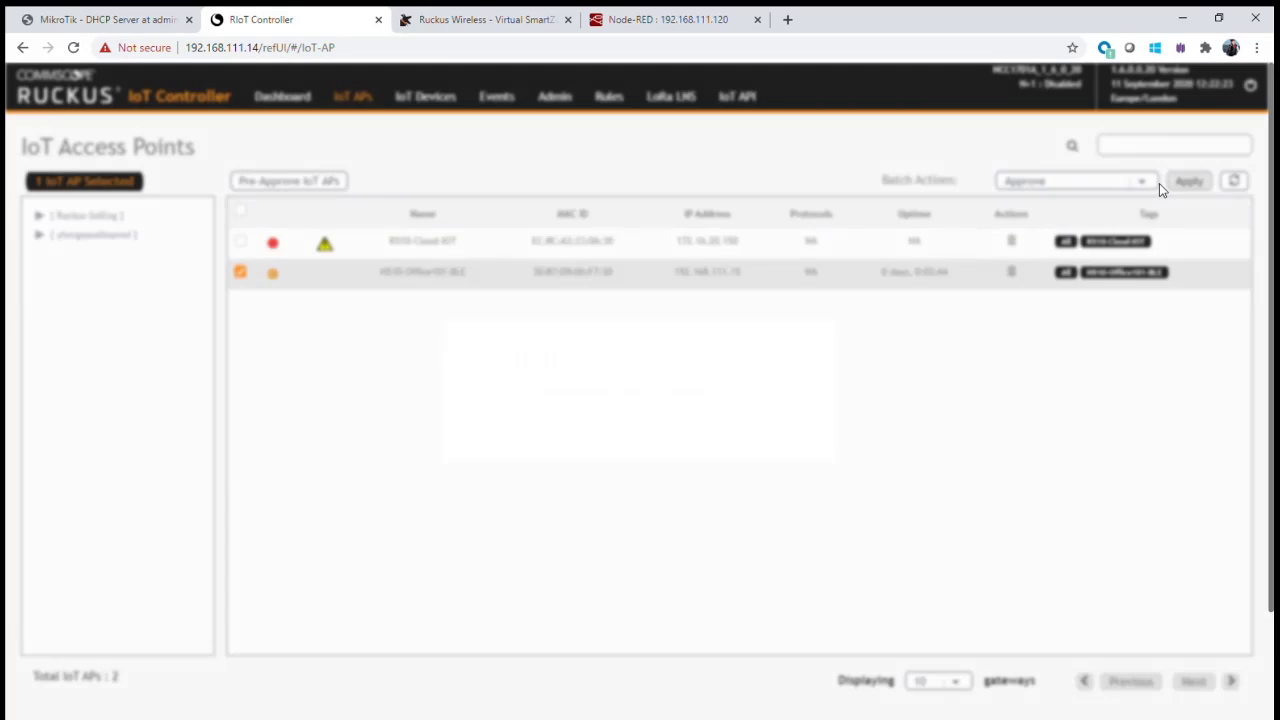
{"action": "left_click", "coordinate": [600, 427]}
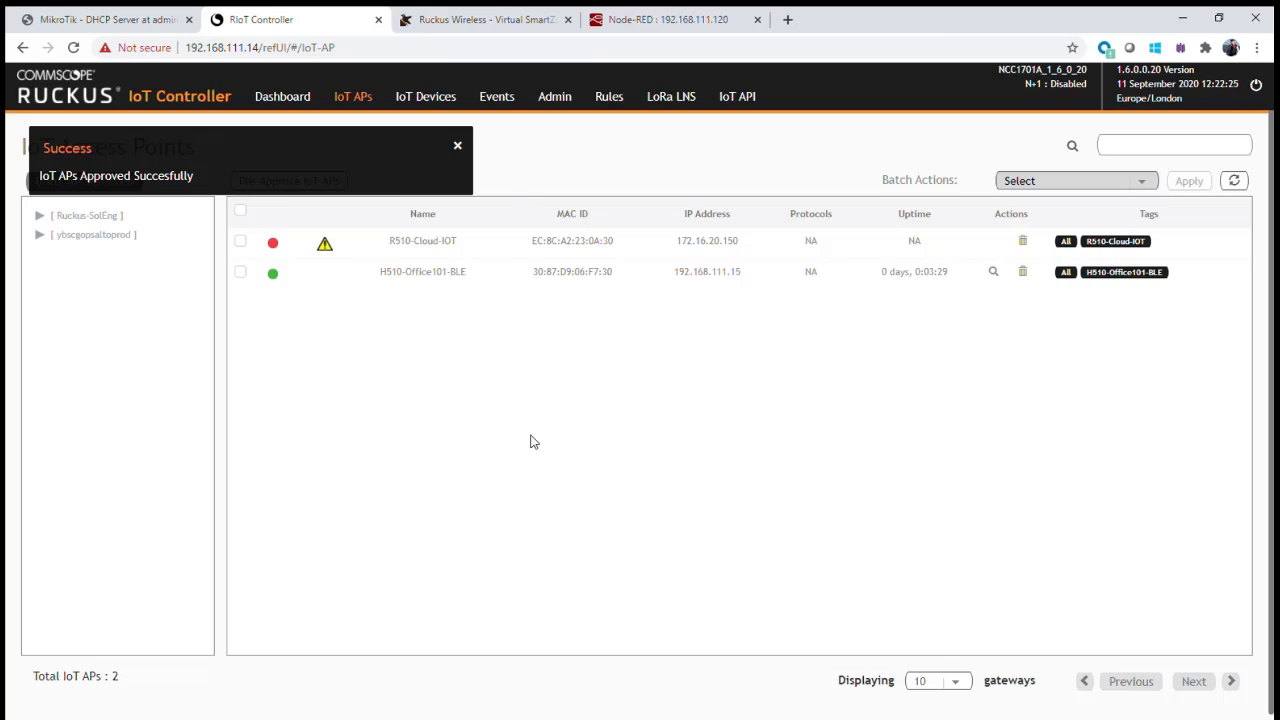
{"action": "left_click", "coordinate": [432, 280]}
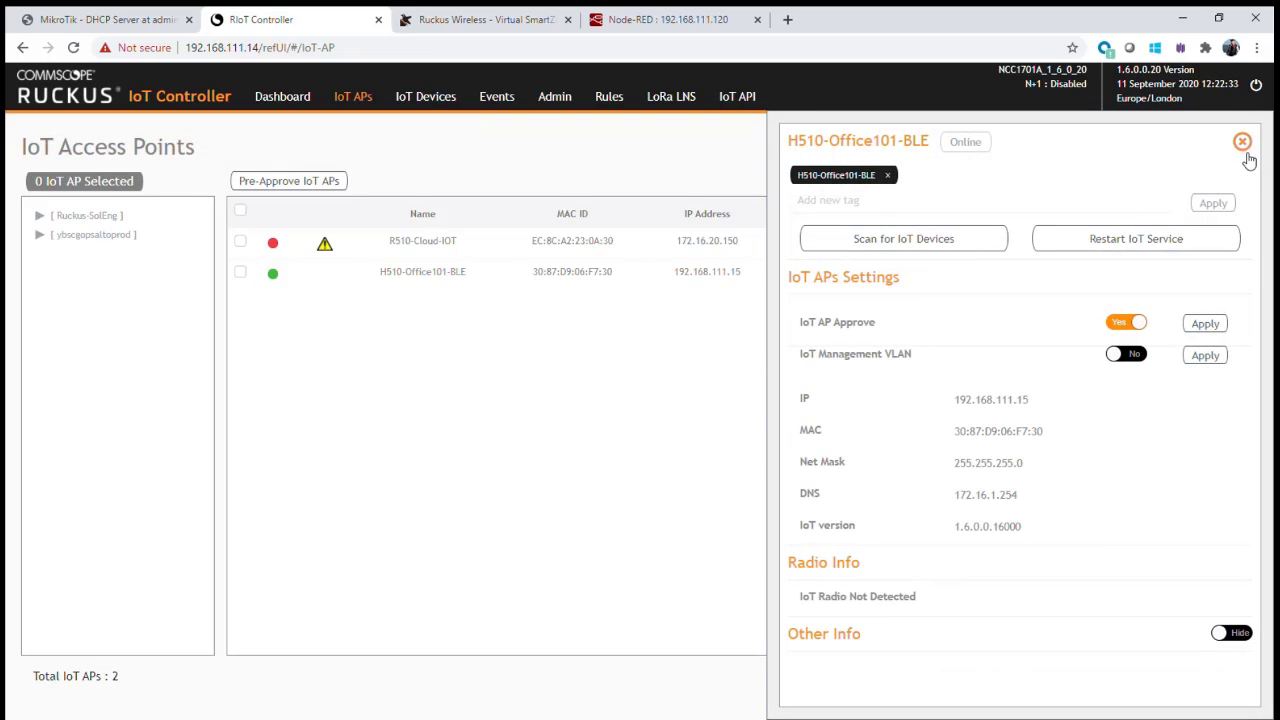
{"action": "left_click", "coordinate": [1243, 144]}
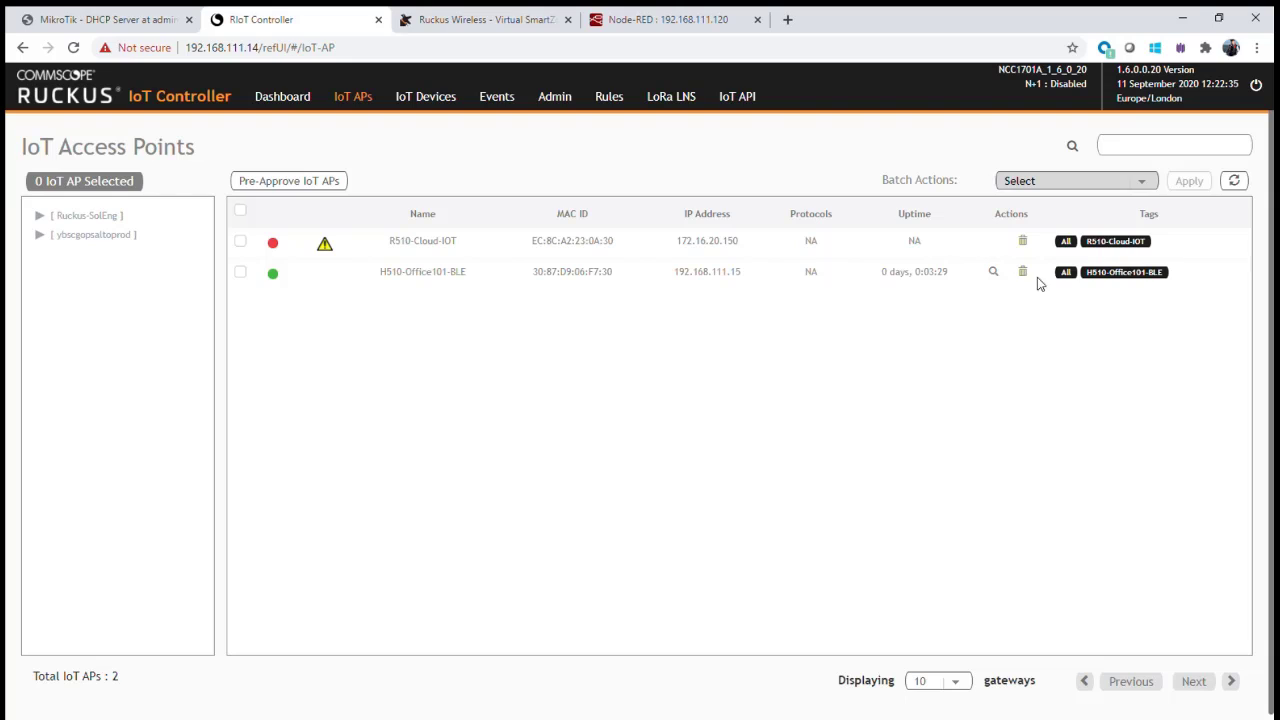
{"action": "left_click", "coordinate": [1241, 188]}
{"action": "left_click", "coordinate": [500, 100]}
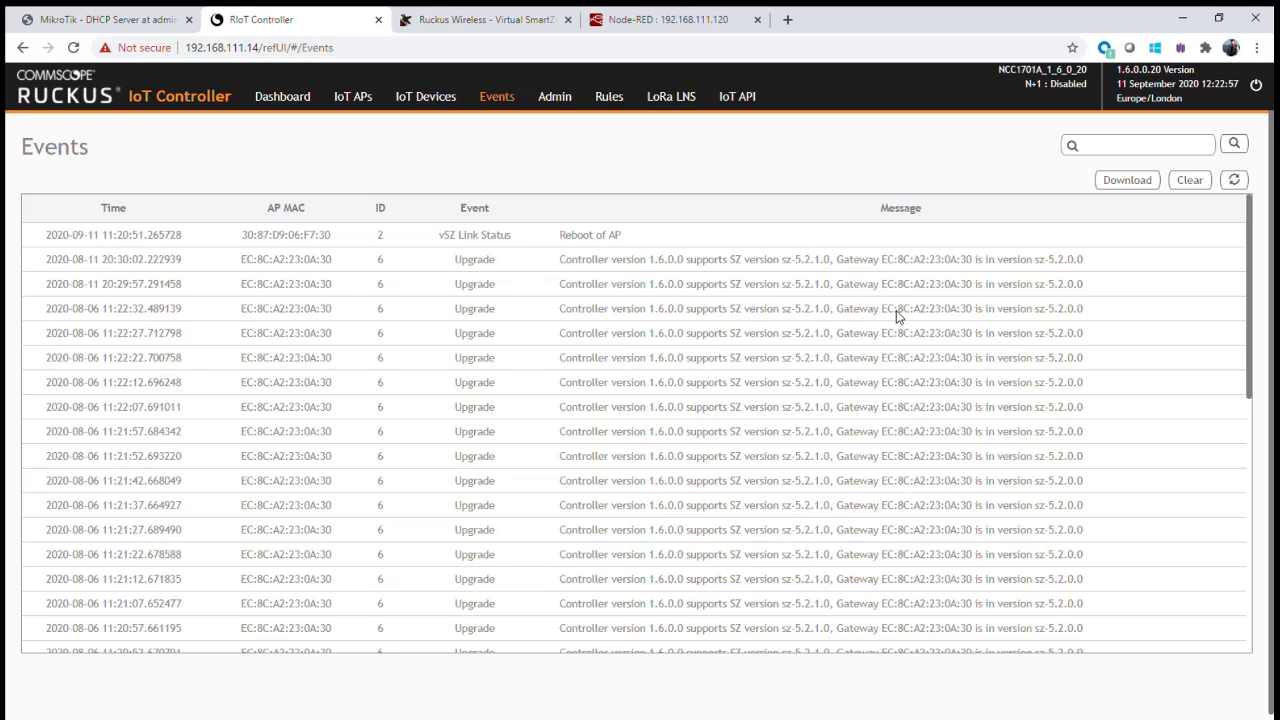
{"action": "scroll", "coordinate": [910, 380], "scroll_direction": "down", "scroll_amount": 2}
{"action": "scroll", "coordinate": [923, 440], "scroll_direction": "up", "scroll_amount": 2}
{"action": "left_click", "coordinate": [357, 99]}
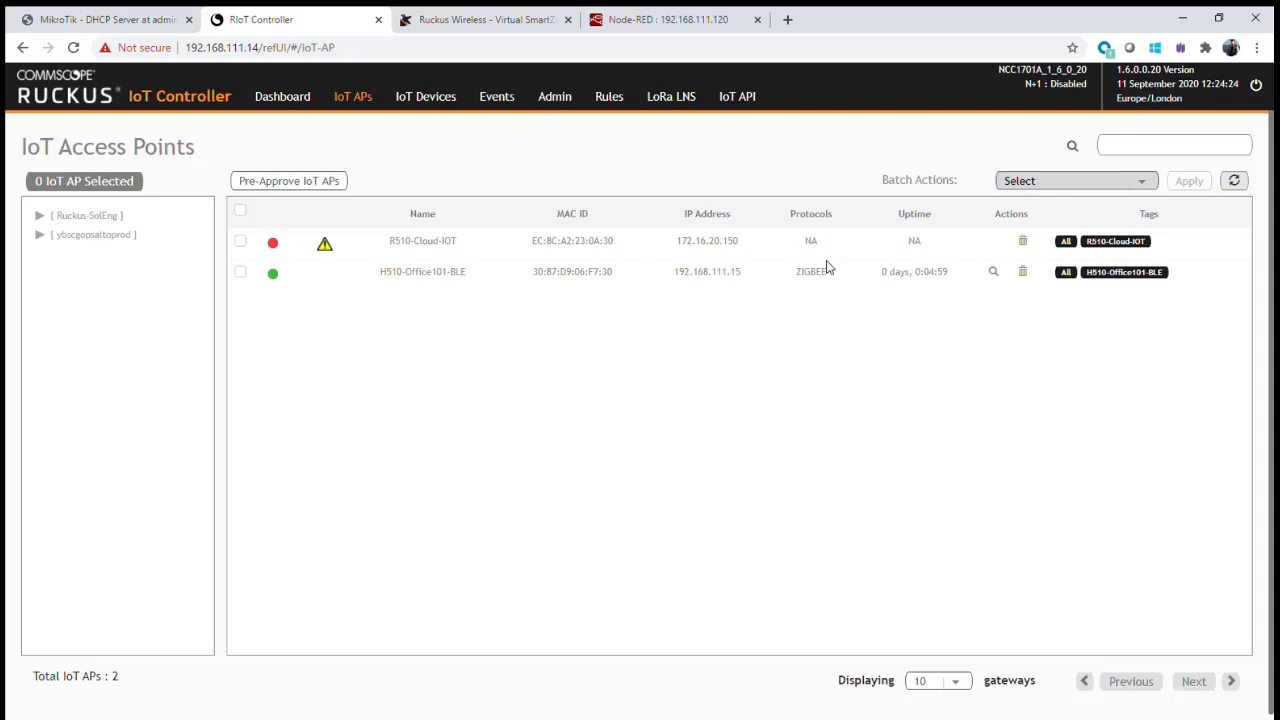
Change H510-Office101-BLE's IoT radio mode from Zigbee to BLE and apply it
{"action": "left_click", "coordinate": [427, 278]}
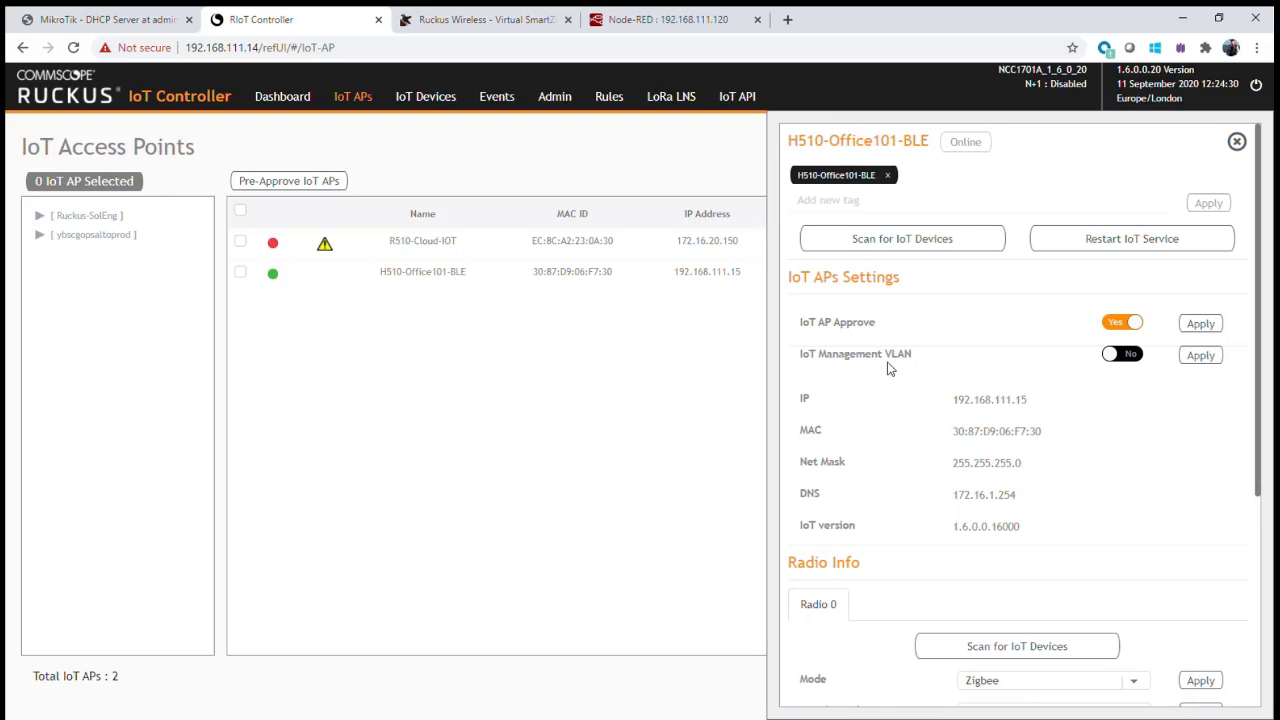
{"action": "scroll", "coordinate": [907, 465], "scroll_direction": "down", "scroll_amount": 3}
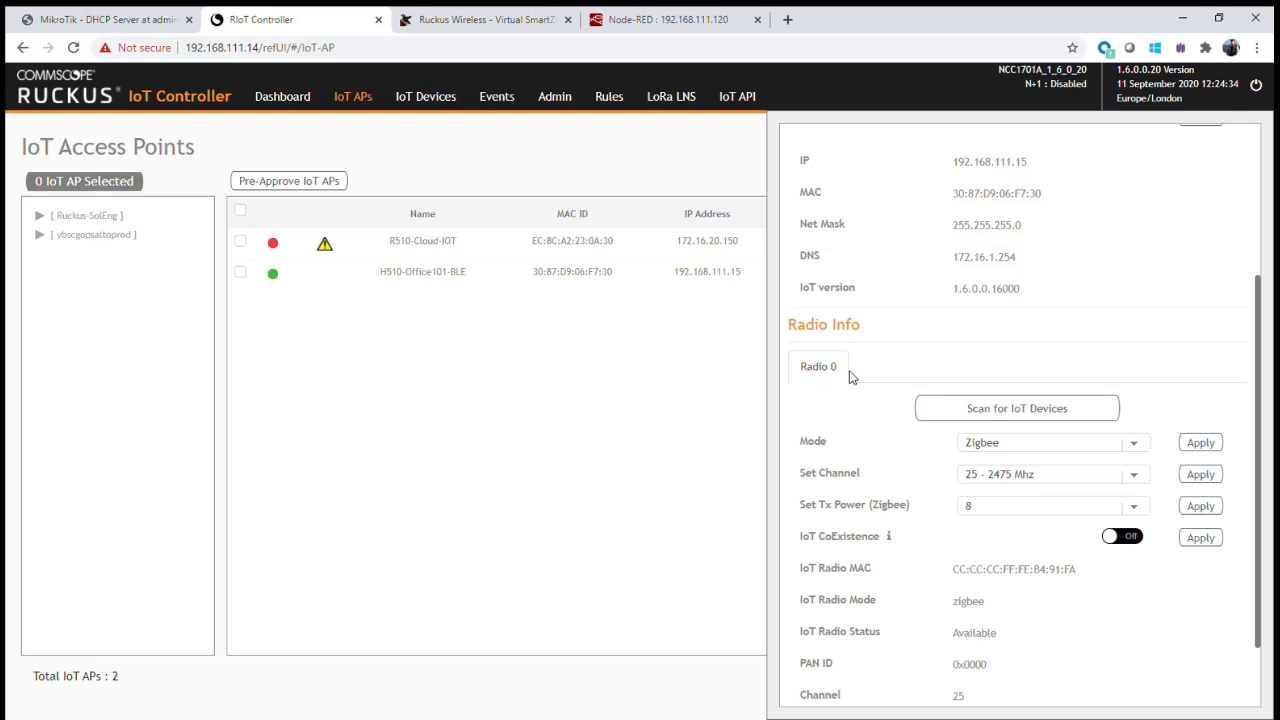
{"action": "left_click", "coordinate": [1134, 443]}
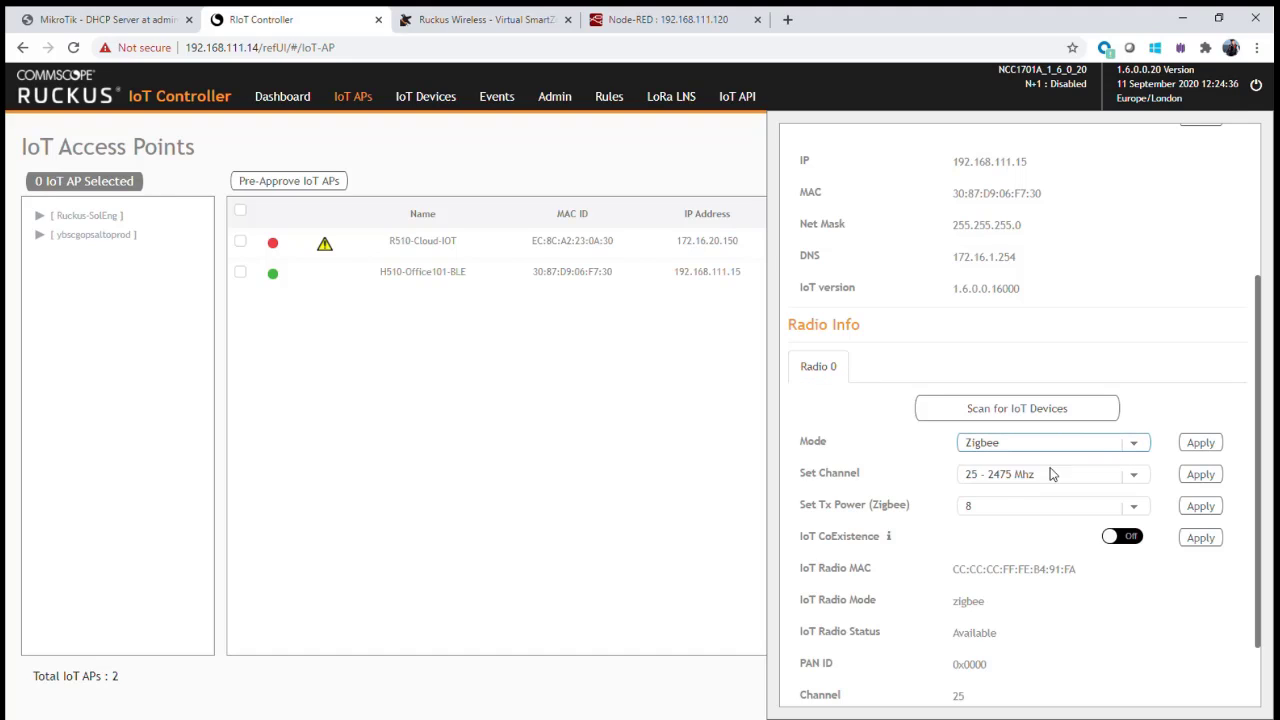
{"action": "key", "text": "Up"}
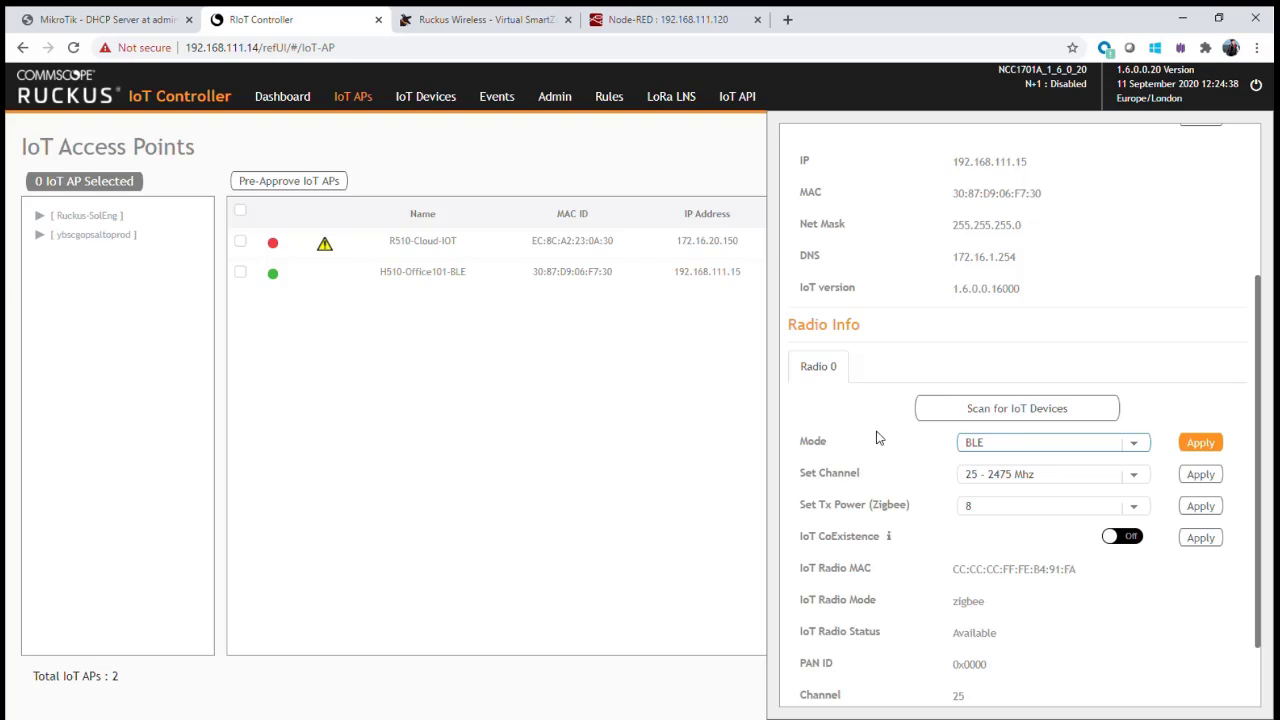
{"action": "left_click", "coordinate": [1203, 445]}
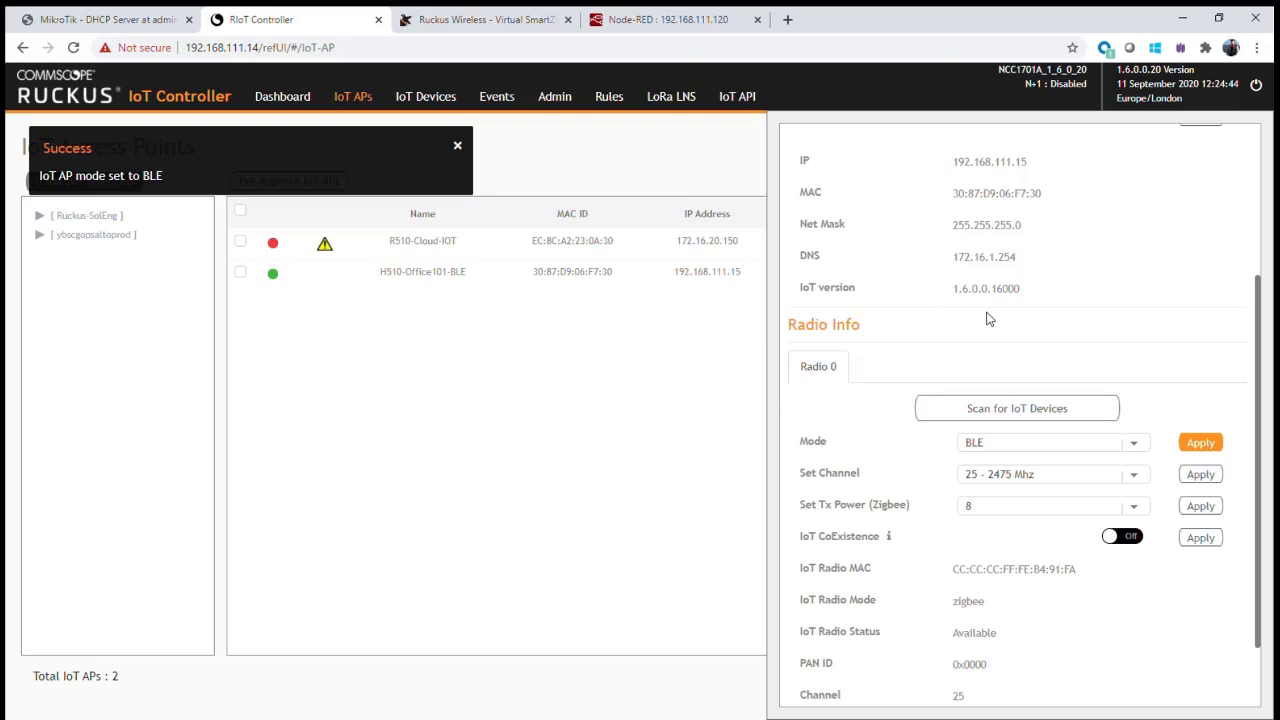
{"action": "scroll", "coordinate": [1010, 330], "scroll_direction": "up", "scroll_amount": 3}
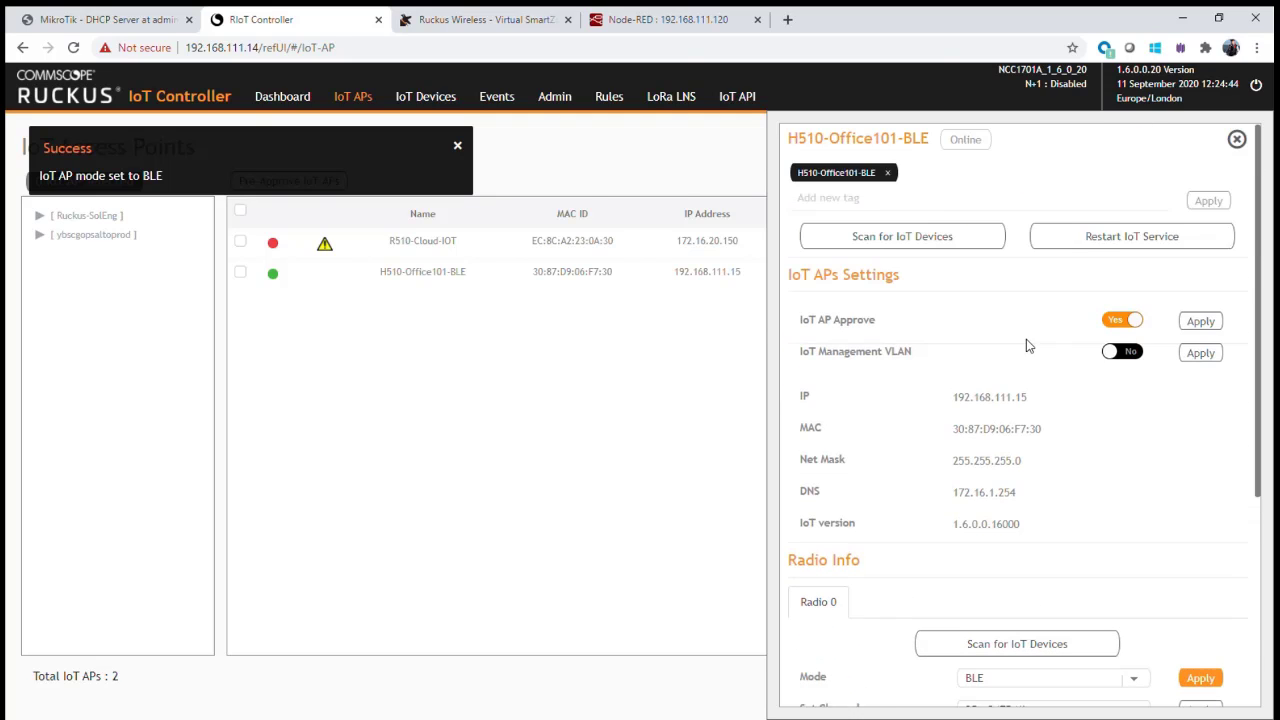
Refresh the AP list to see H510-Office101-BLE reporting BLE, then reopen its details
{"action": "left_click", "coordinate": [1237, 142]}
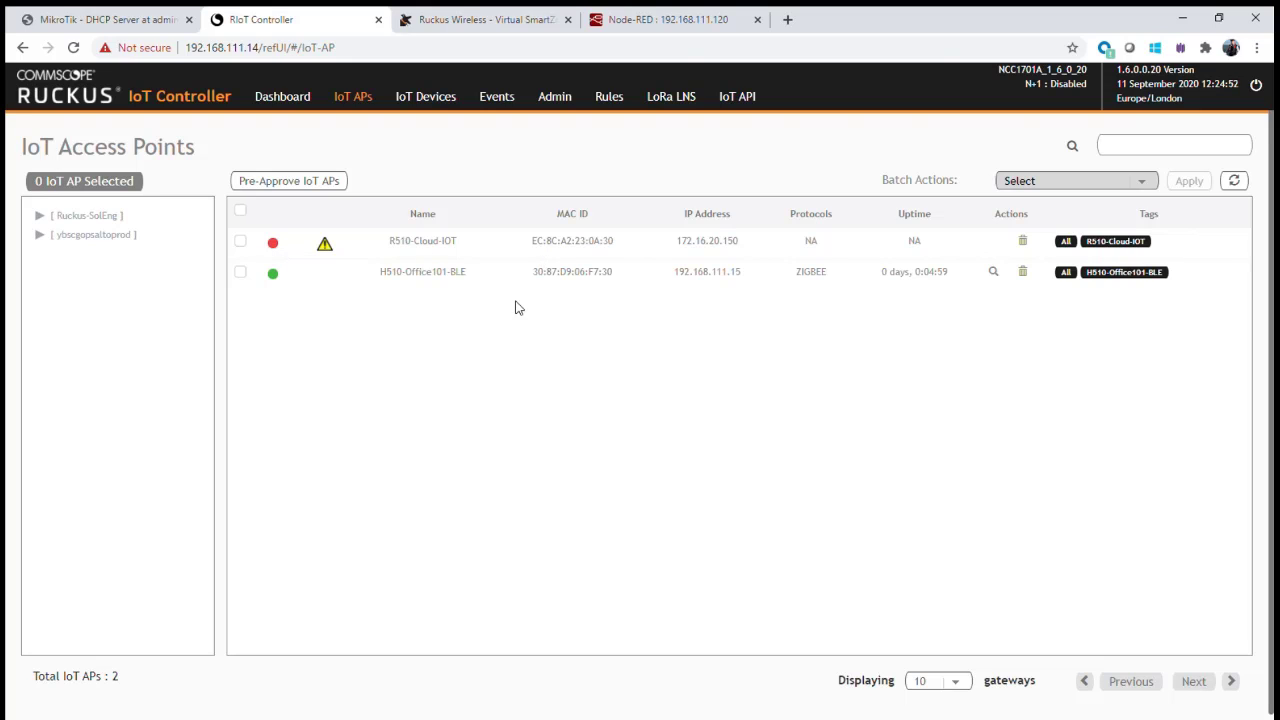
{"action": "left_click", "coordinate": [1238, 184]}
{"action": "left_click", "coordinate": [446, 276]}
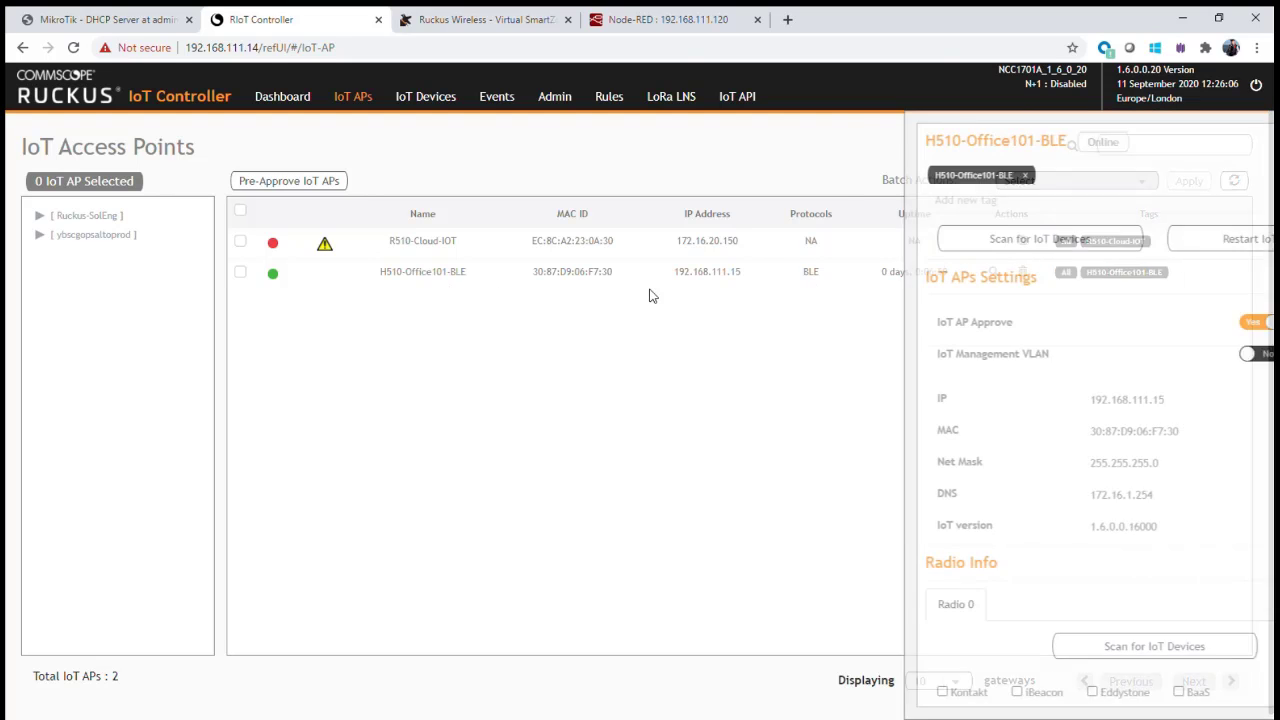
Verify H510-Office101-BLE's Radio Info shows BLE, then close its details panel
{"action": "scroll", "coordinate": [1162, 420], "scroll_direction": "down", "scroll_amount": 3}
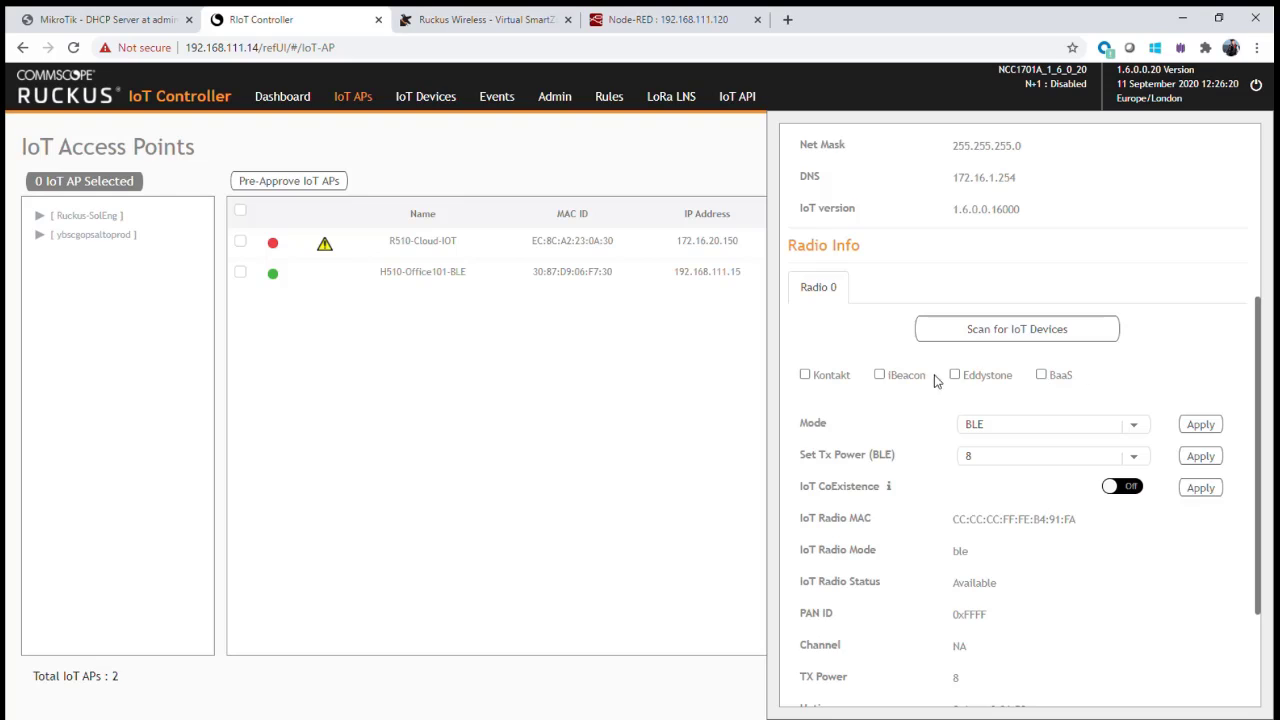
{"action": "scroll", "coordinate": [935, 380], "scroll_direction": "up", "scroll_amount": 5}
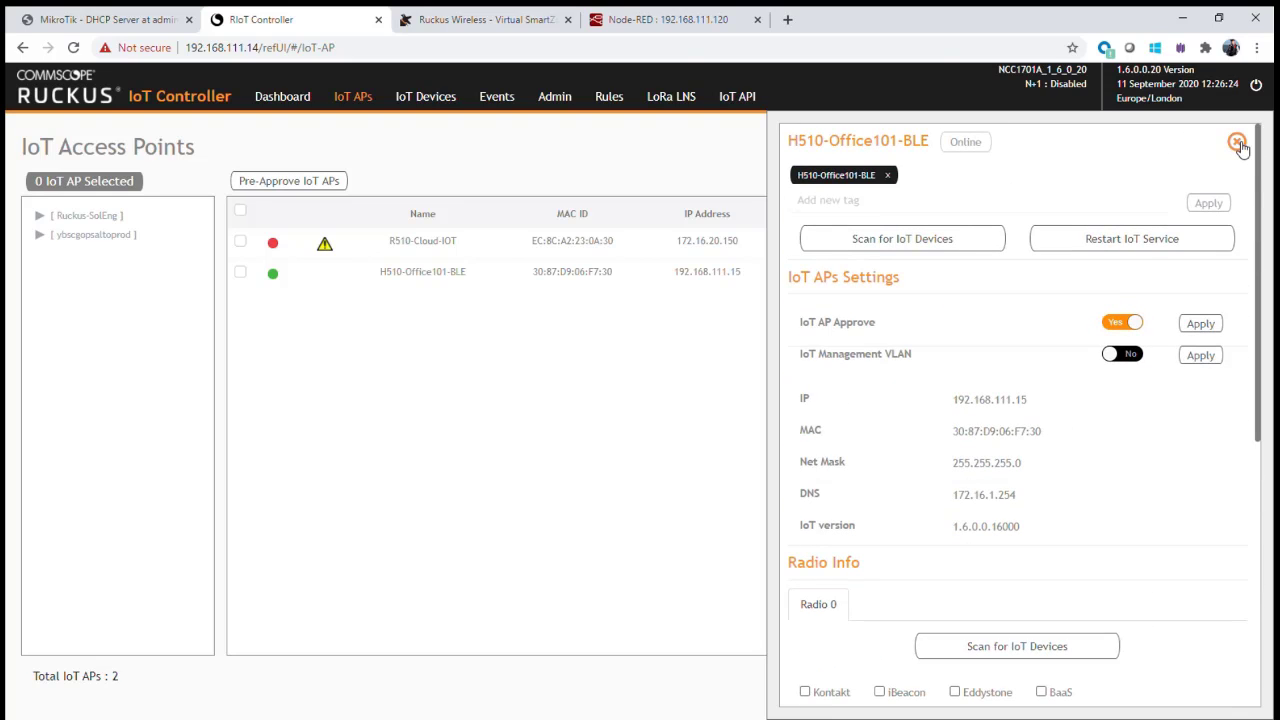
{"action": "left_click", "coordinate": [1238, 144]}
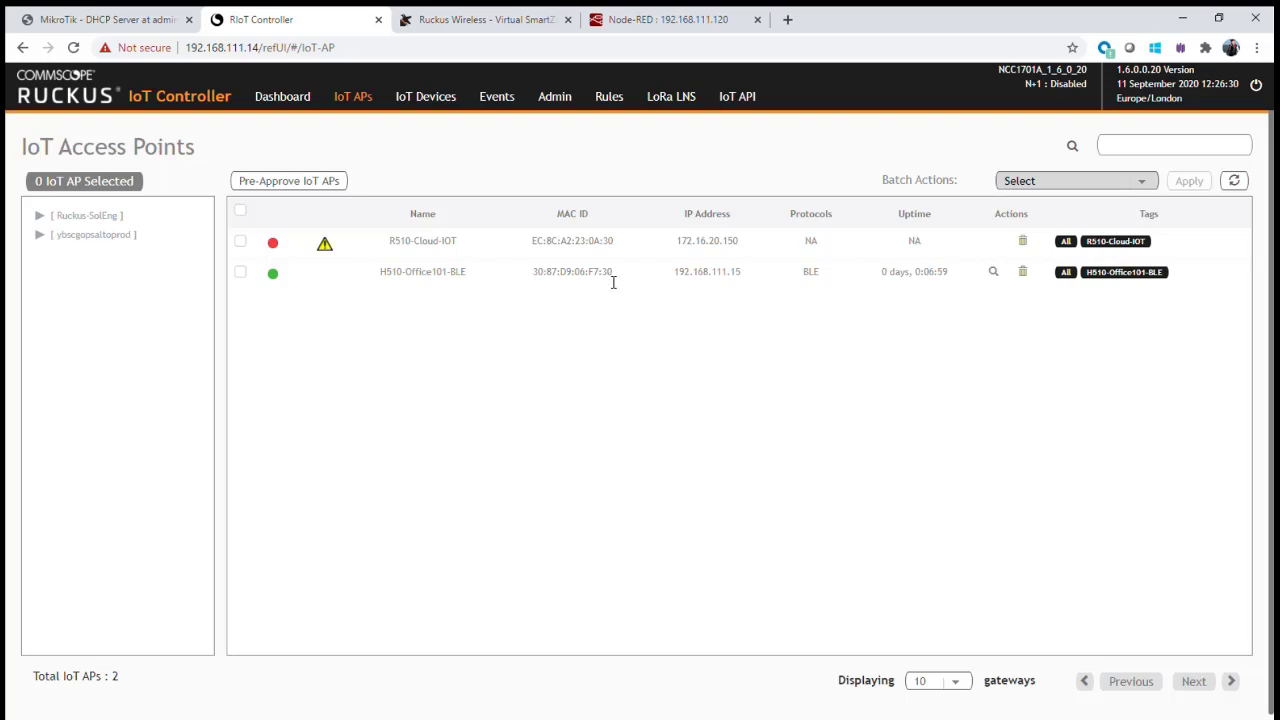
Under Admin > Plugins, select iBeacon and activate it to open its configuration form
{"action": "left_click", "coordinate": [556, 98]}
{"action": "left_click", "coordinate": [63, 282]}
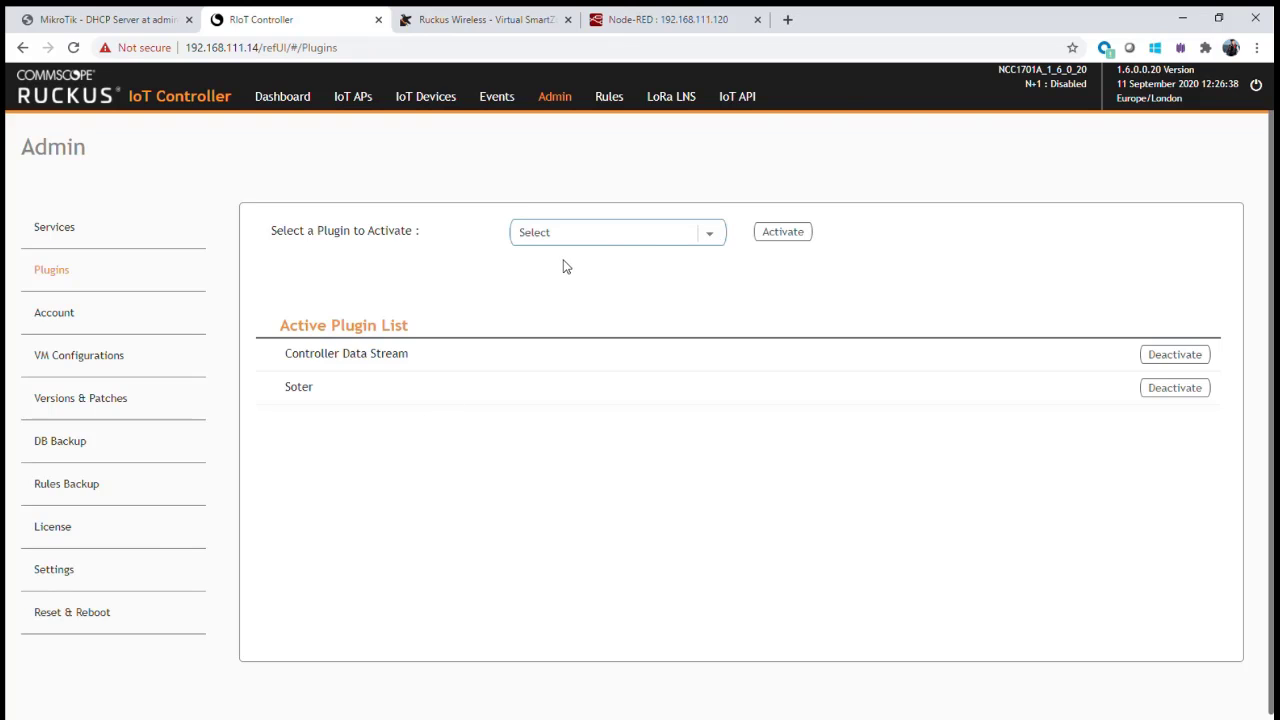
{"action": "key", "text": "Down"}
{"action": "left_click", "coordinate": [781, 235]}
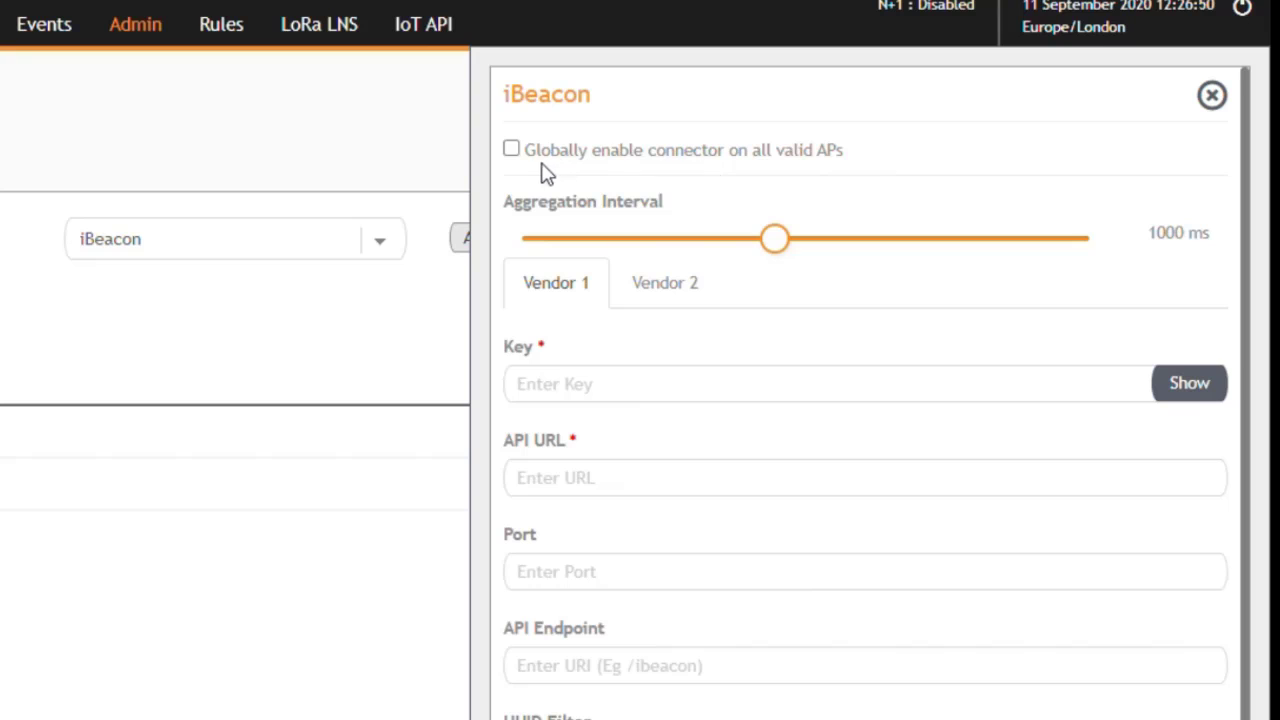
Globally enable the iBeacon connector on all valid APs and enter the Vendor 1 key, revealing it
{"action": "left_click", "coordinate": [513, 152]}
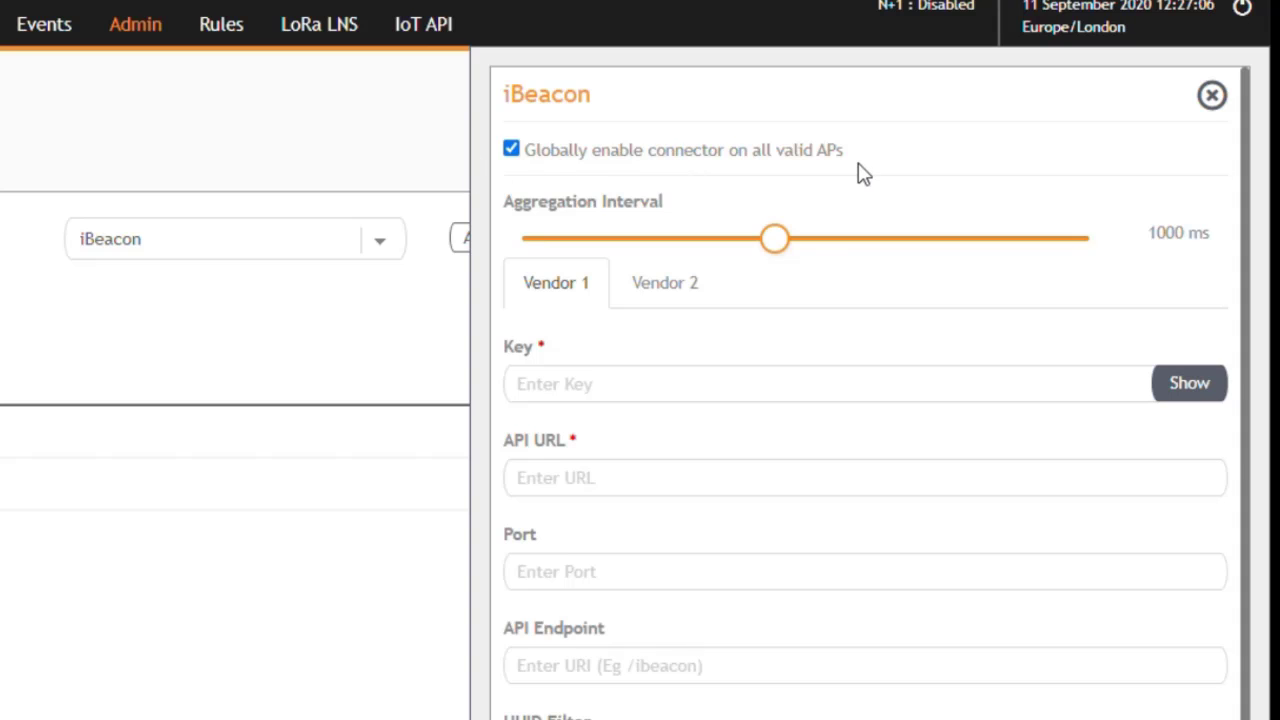
{"action": "left_click", "coordinate": [580, 400]}
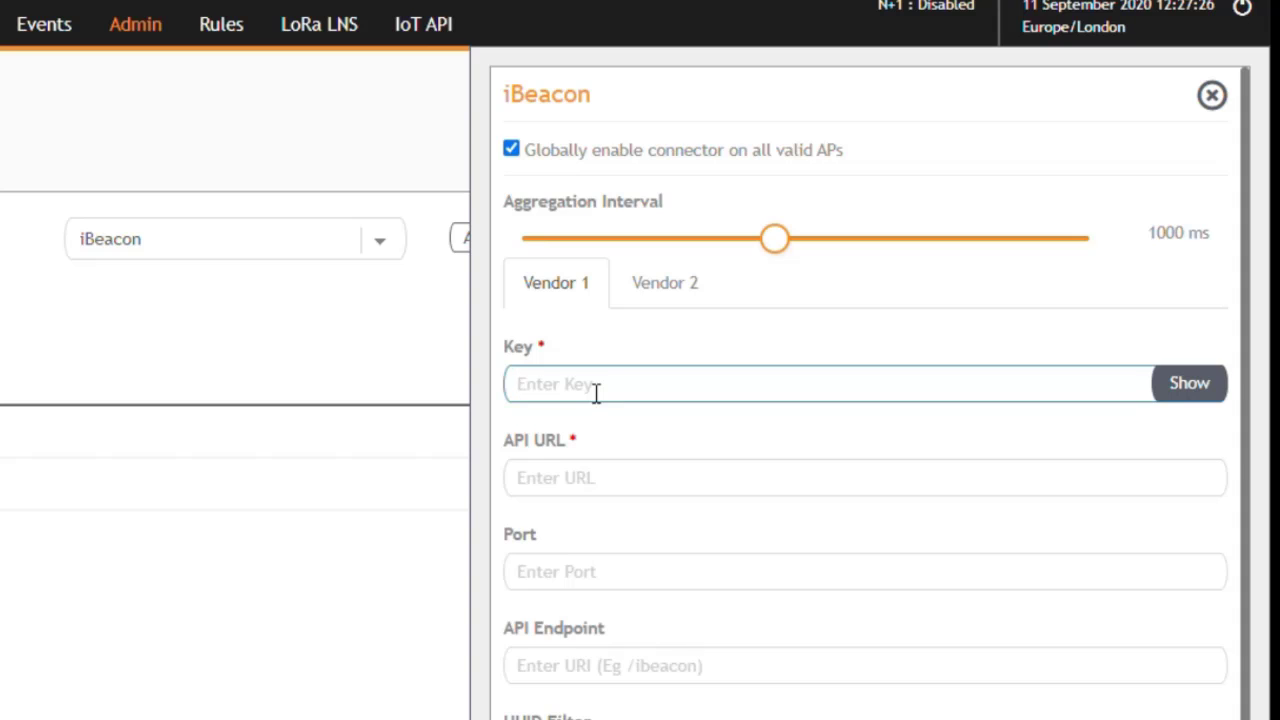
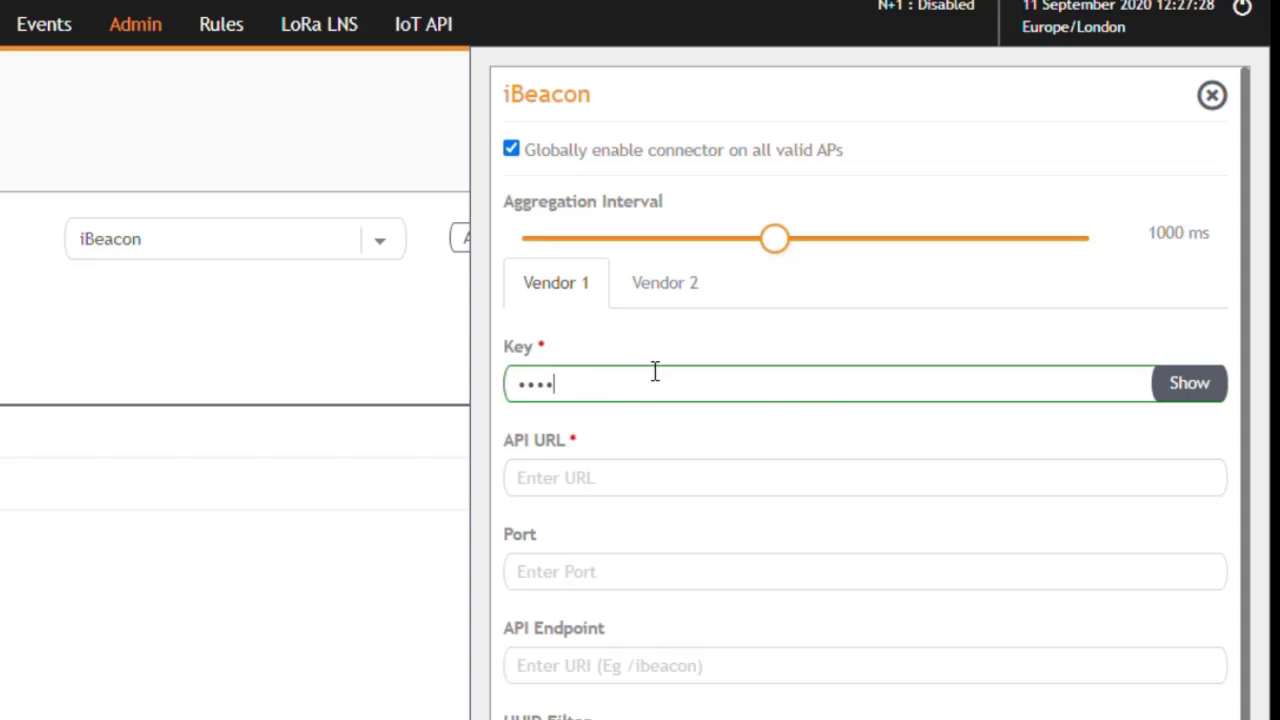
{"action": "left_click", "coordinate": [1211, 398]}
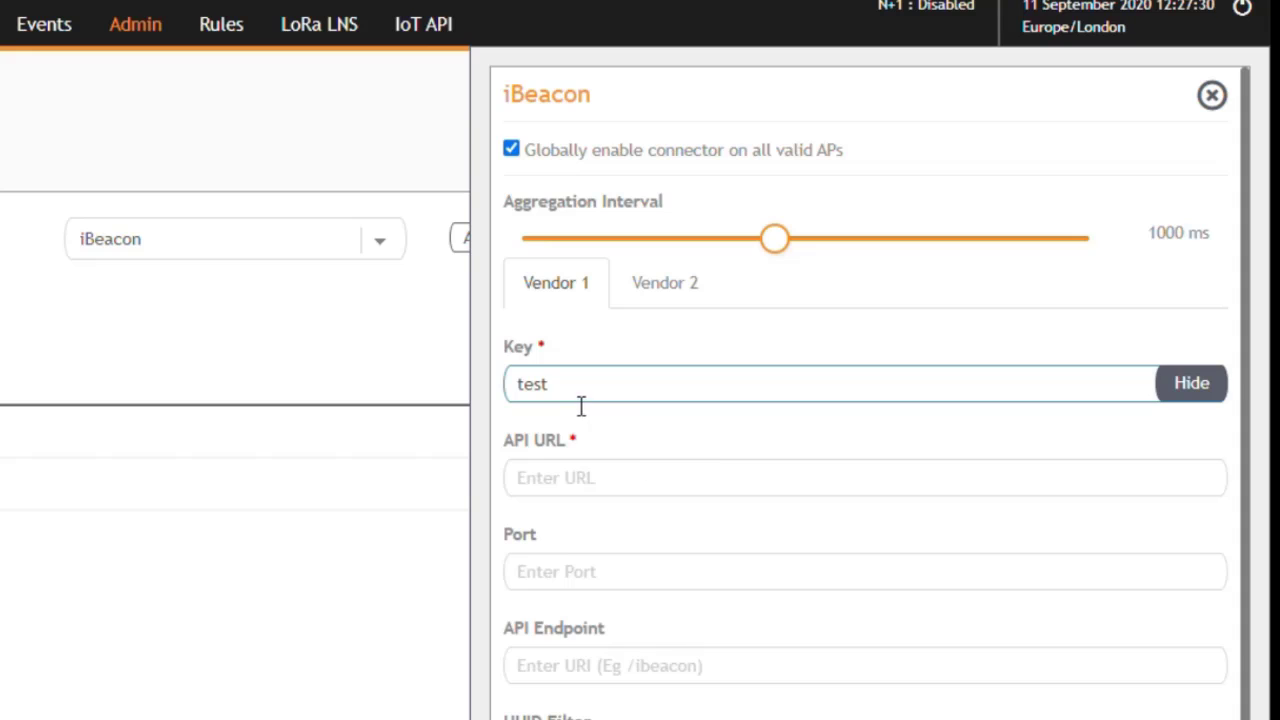
{"action": "left_click", "coordinate": [594, 488]}
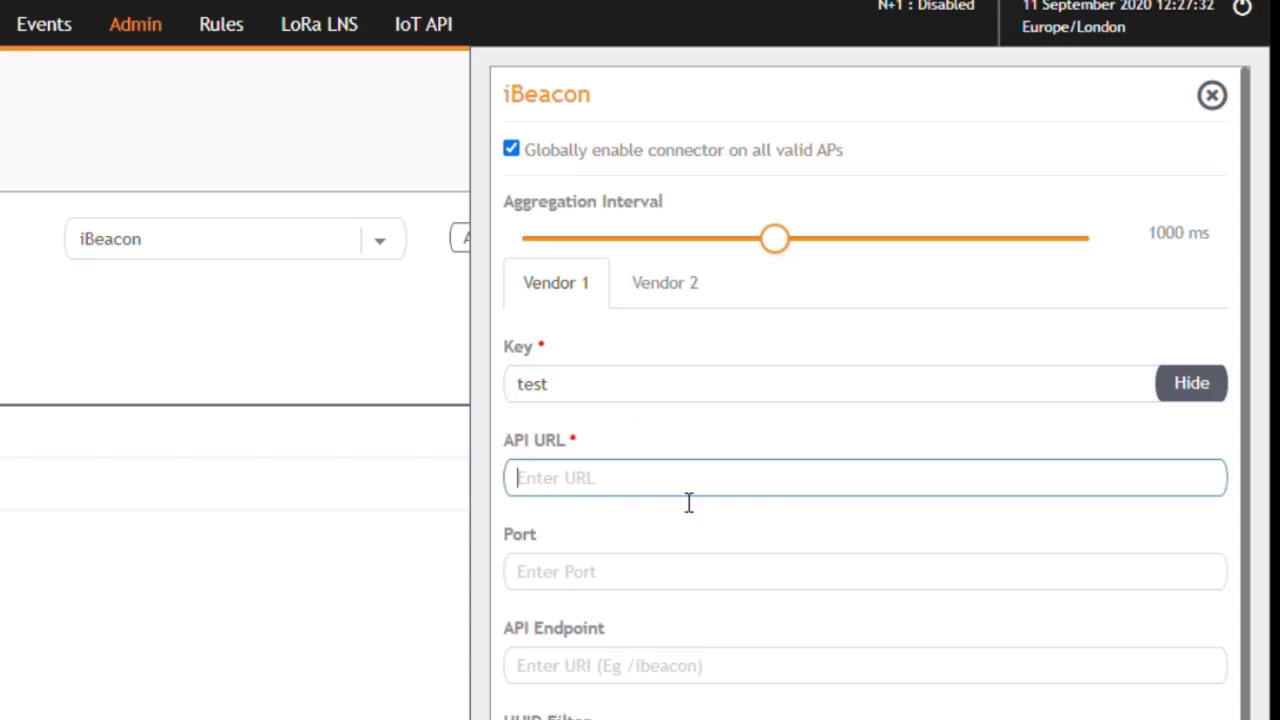
{"action": "left_click", "coordinate": [765, 435]}
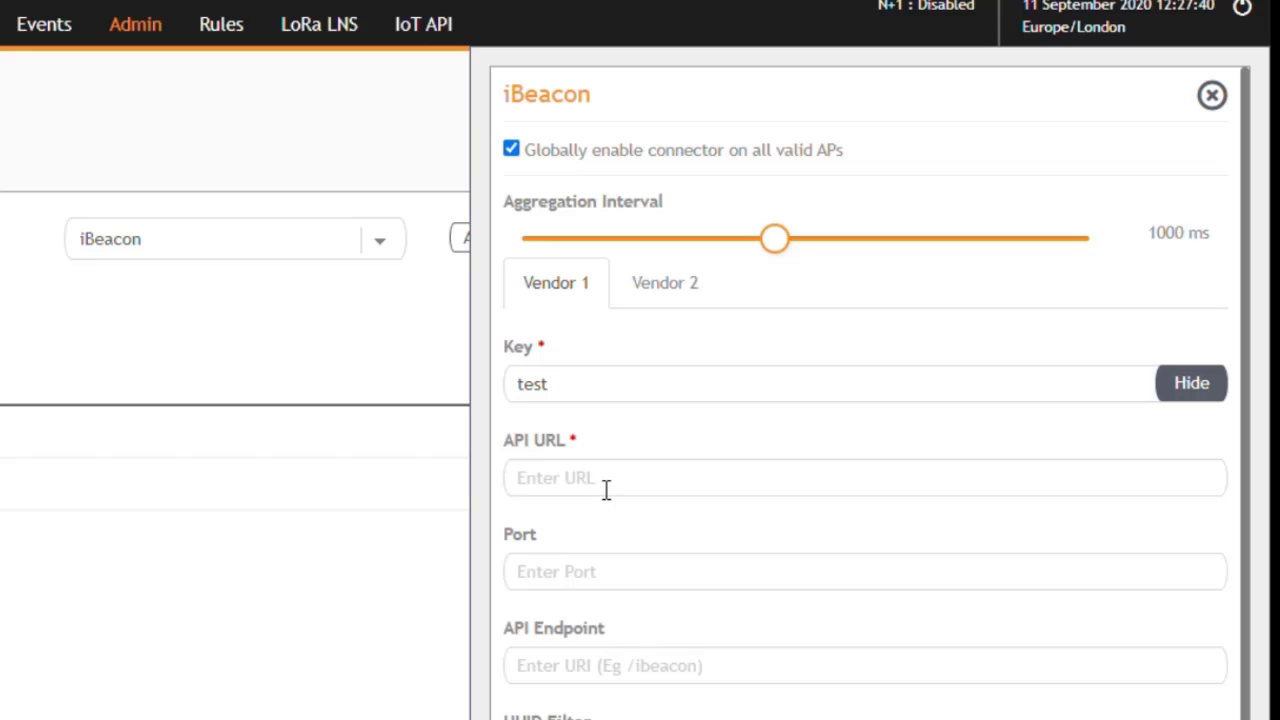
{"action": "left_click", "coordinate": [606, 489]}
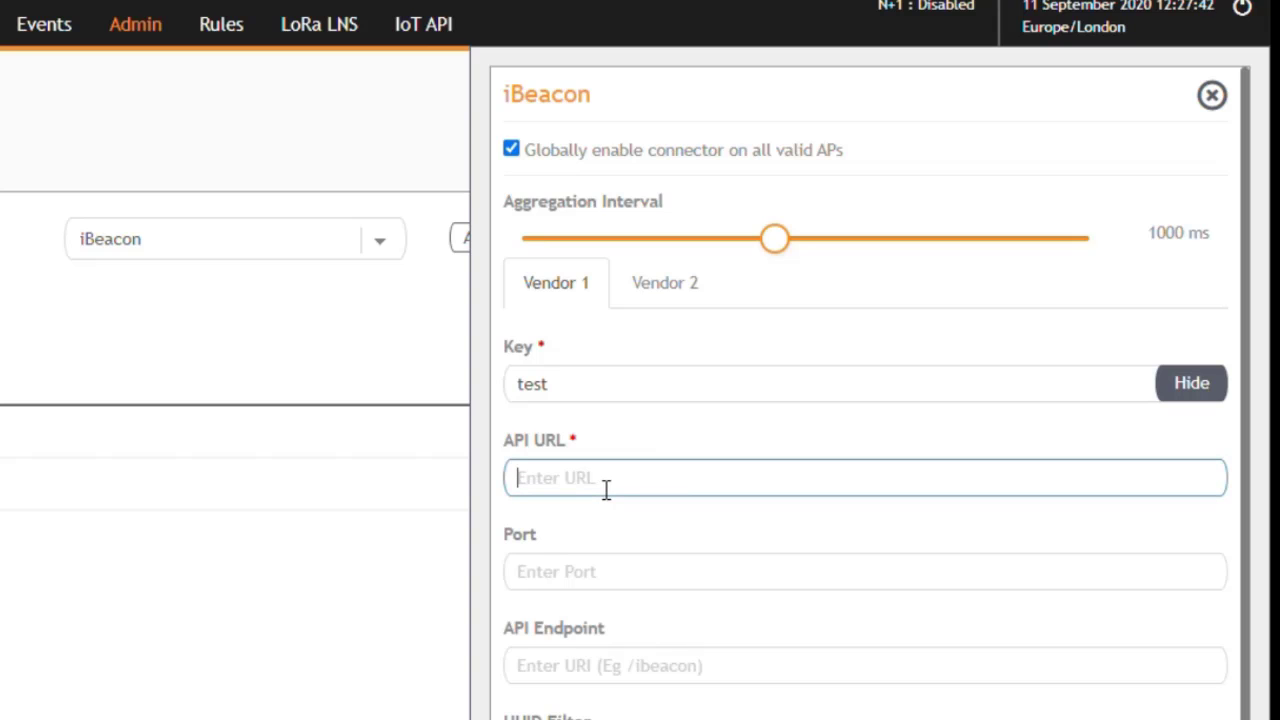
{"action": "left_click", "coordinate": [618, 535]}
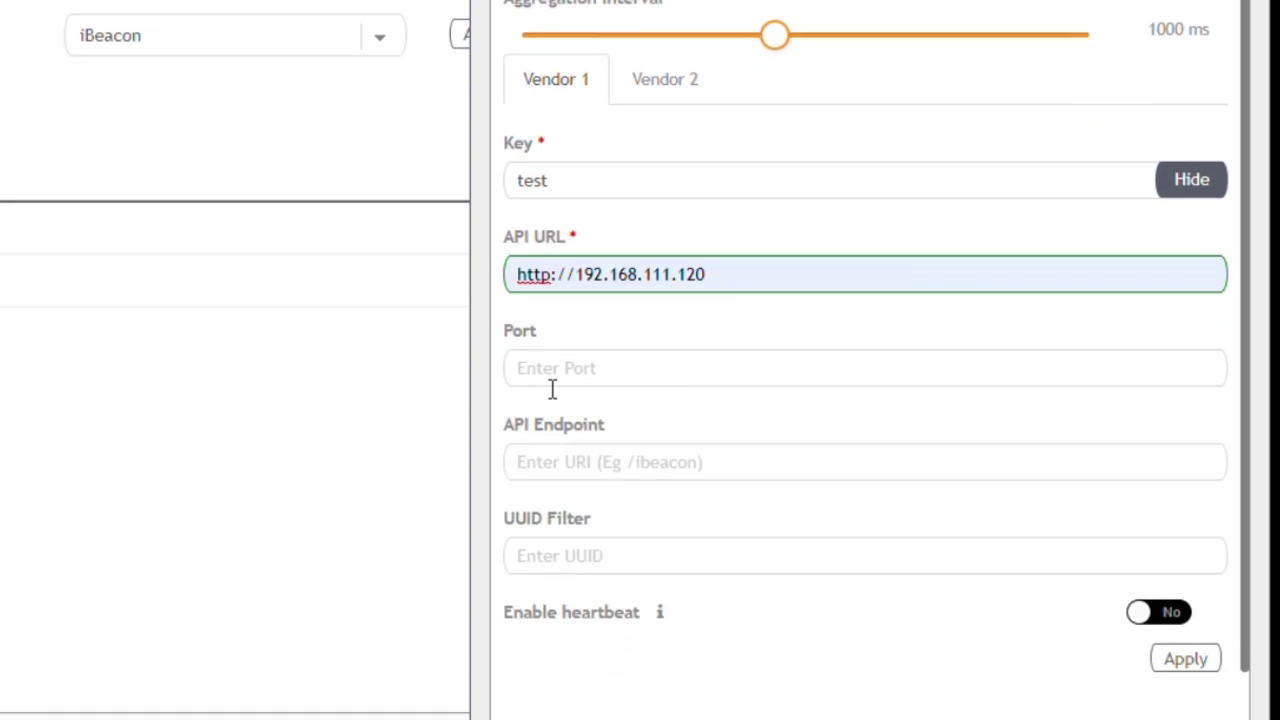
Set the iBeacon connector port to 1880
{"action": "left_click", "coordinate": [551, 338]}
{"action": "type", "text": "1880"}
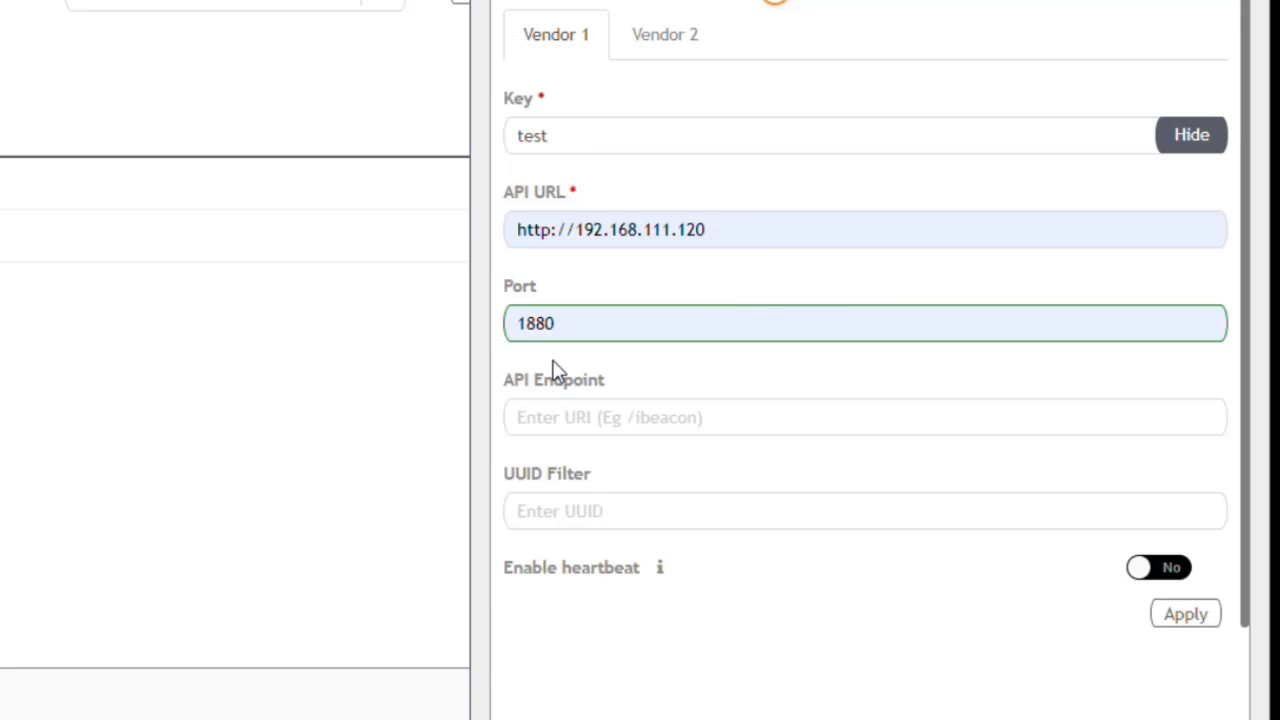
{"action": "left_click", "coordinate": [573, 425]}
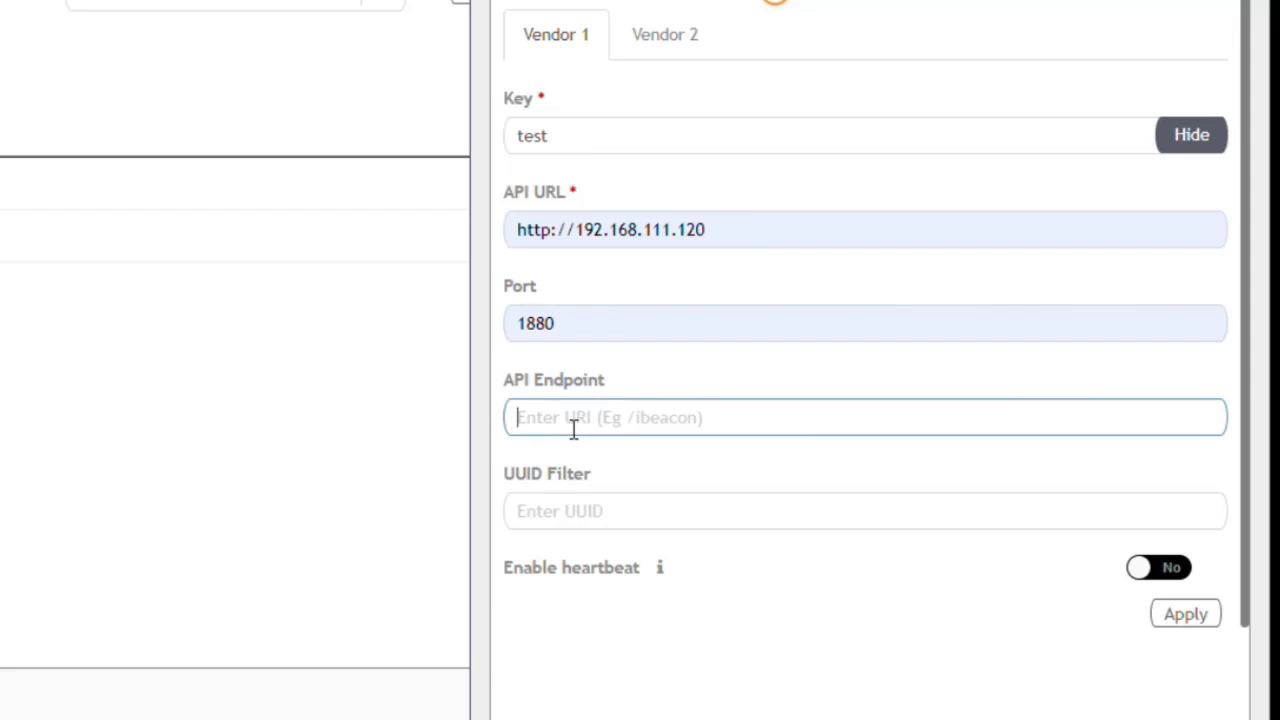
{"action": "left_click", "coordinate": [668, 374]}
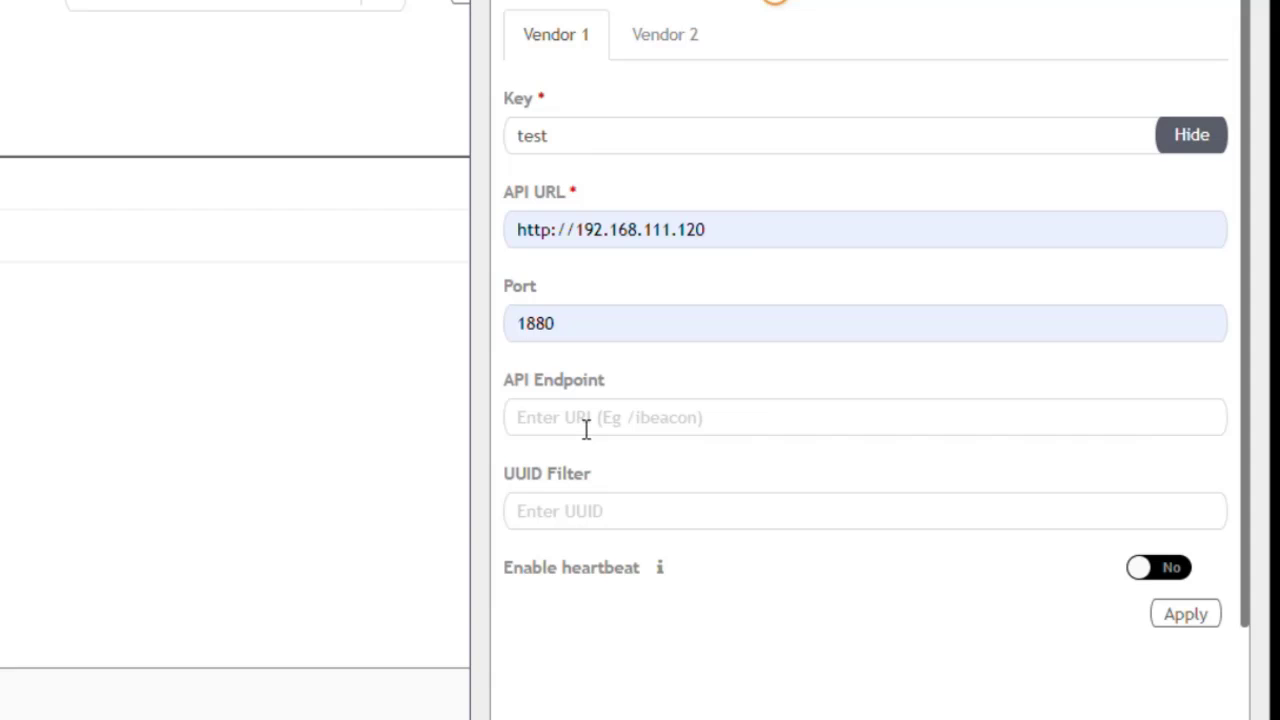
Set the API endpoint to /IOTibeacon and apply the iBeacon connector settings
{"action": "left_click", "coordinate": [566, 427]}
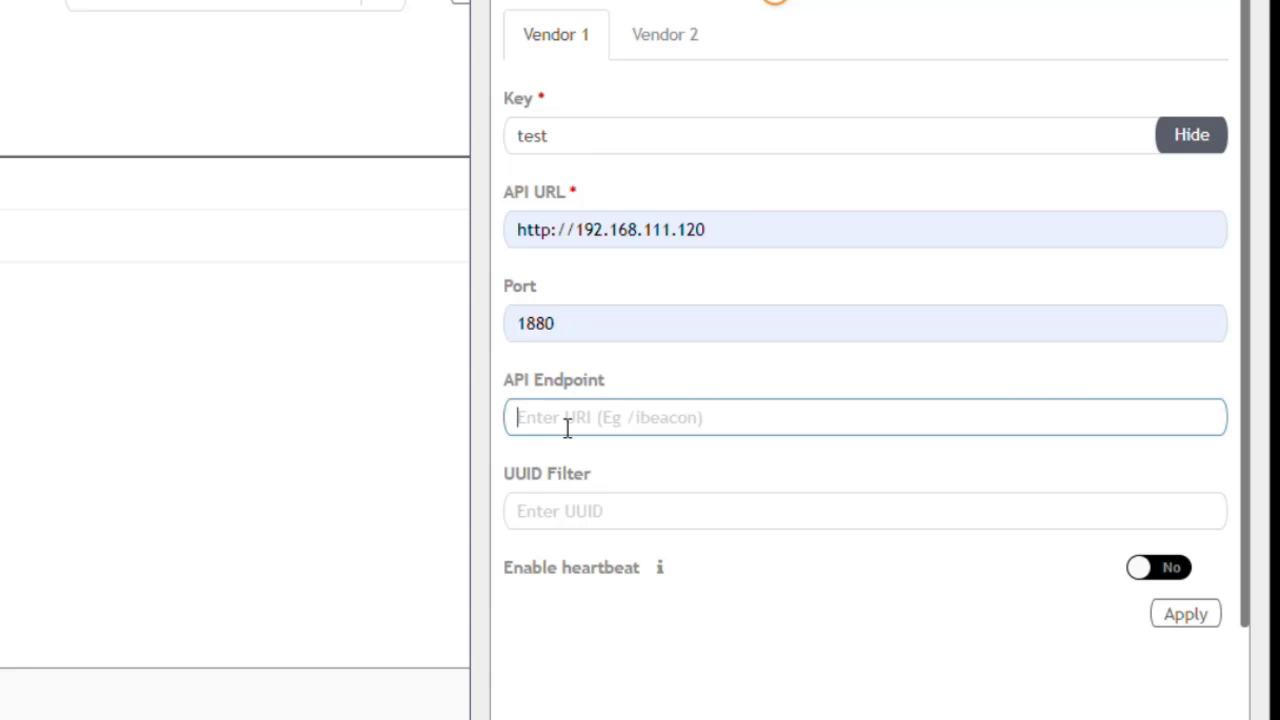
{"action": "type", "text": "/"}
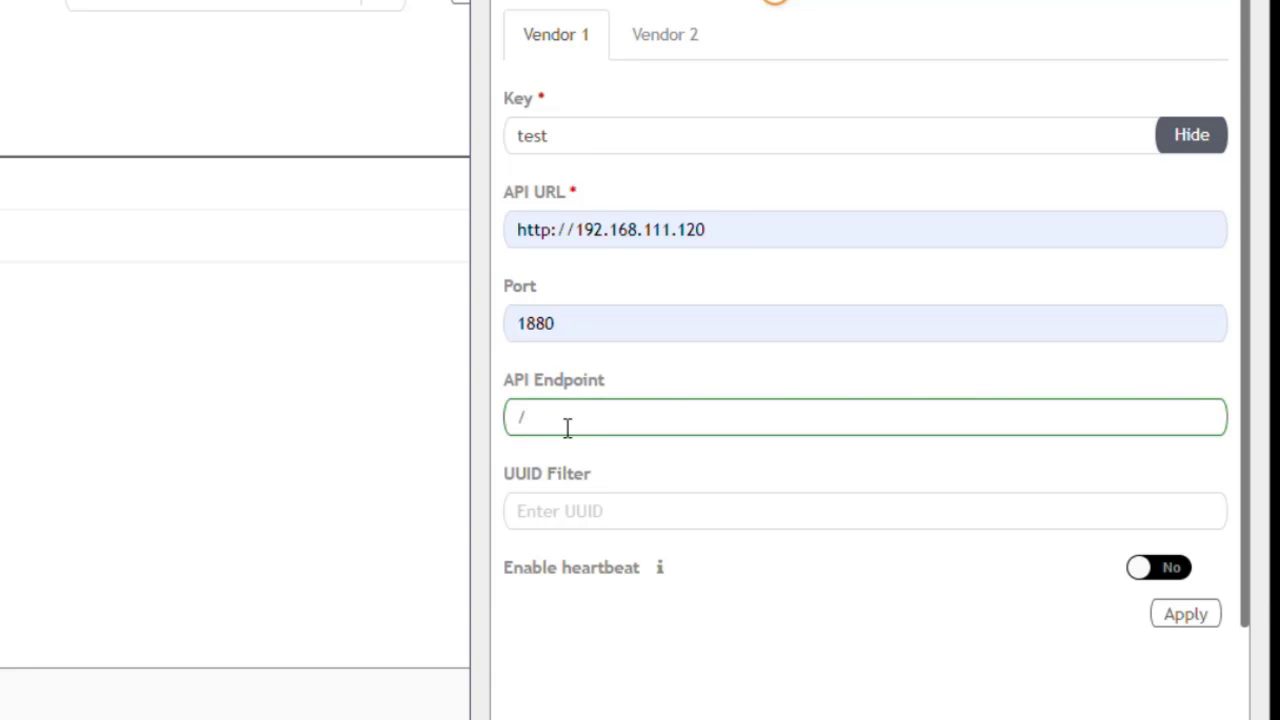
{"action": "type", "text": "IOTibeacon"}
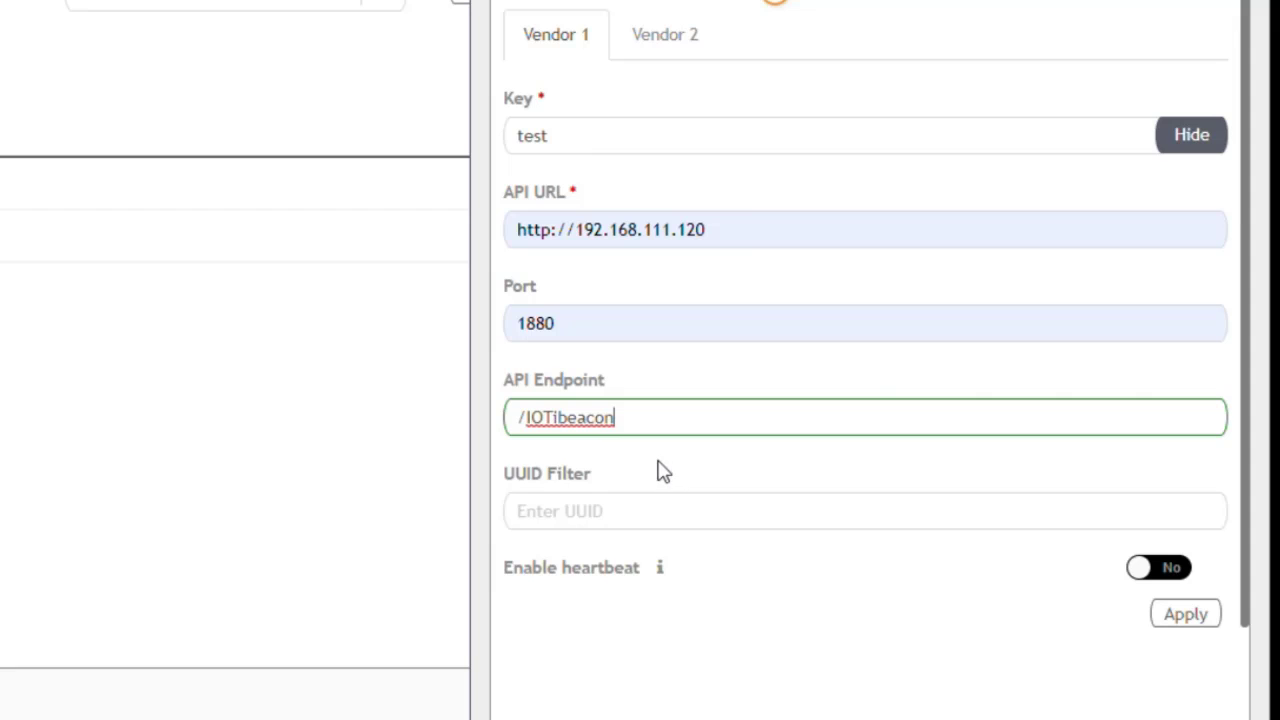
{"action": "left_click", "coordinate": [600, 513]}
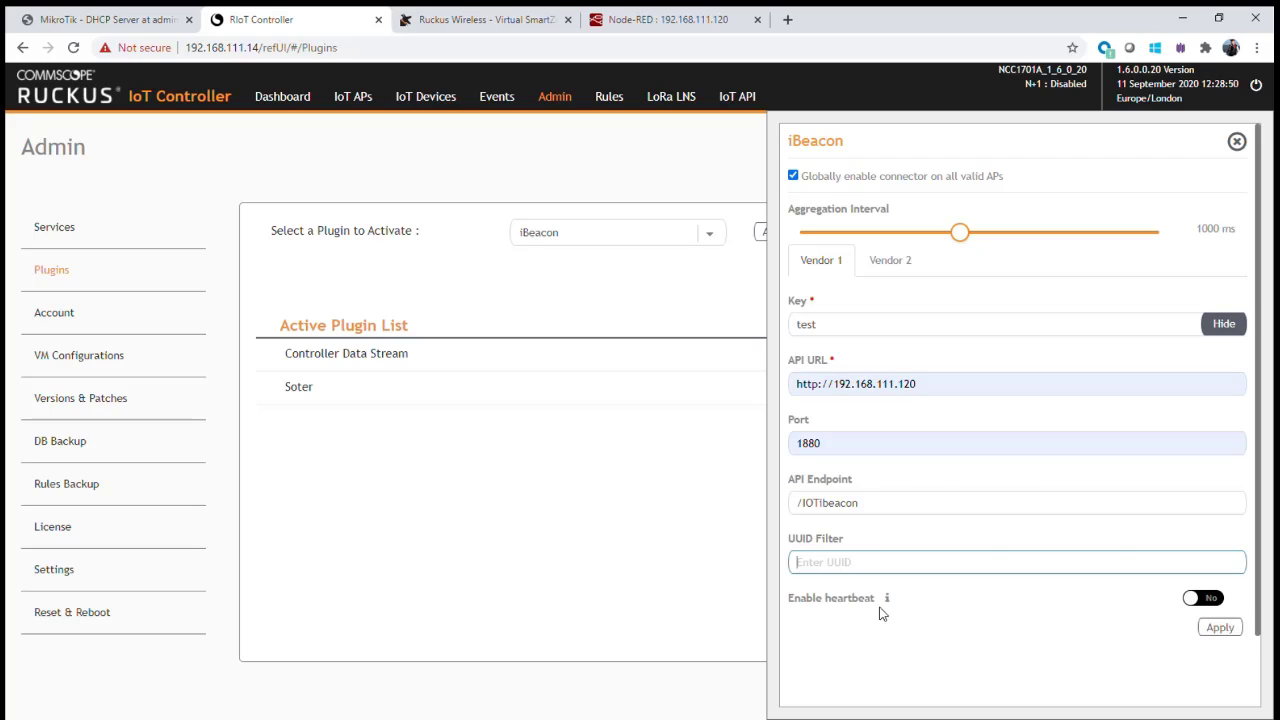
{"action": "left_click", "coordinate": [1221, 628]}
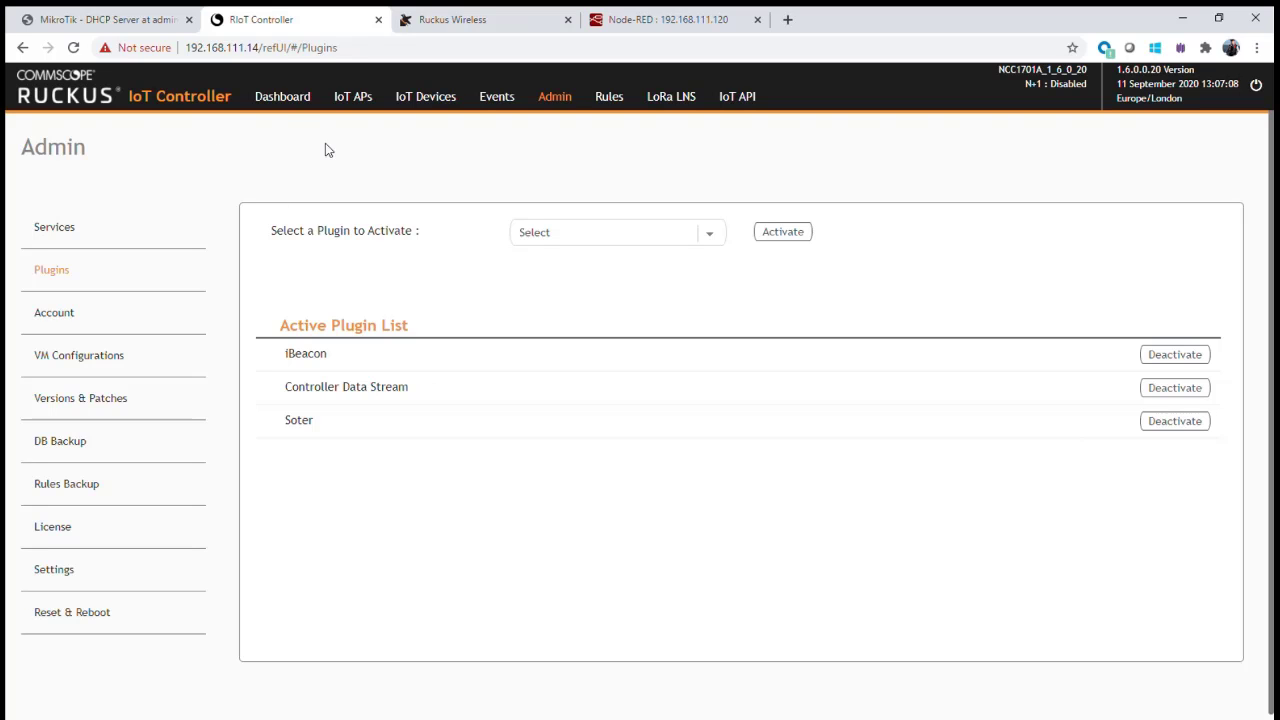
Go to the Dashboard to see iBeacon among Active Plugins and 5 total beacons
{"action": "left_click", "coordinate": [284, 98]}
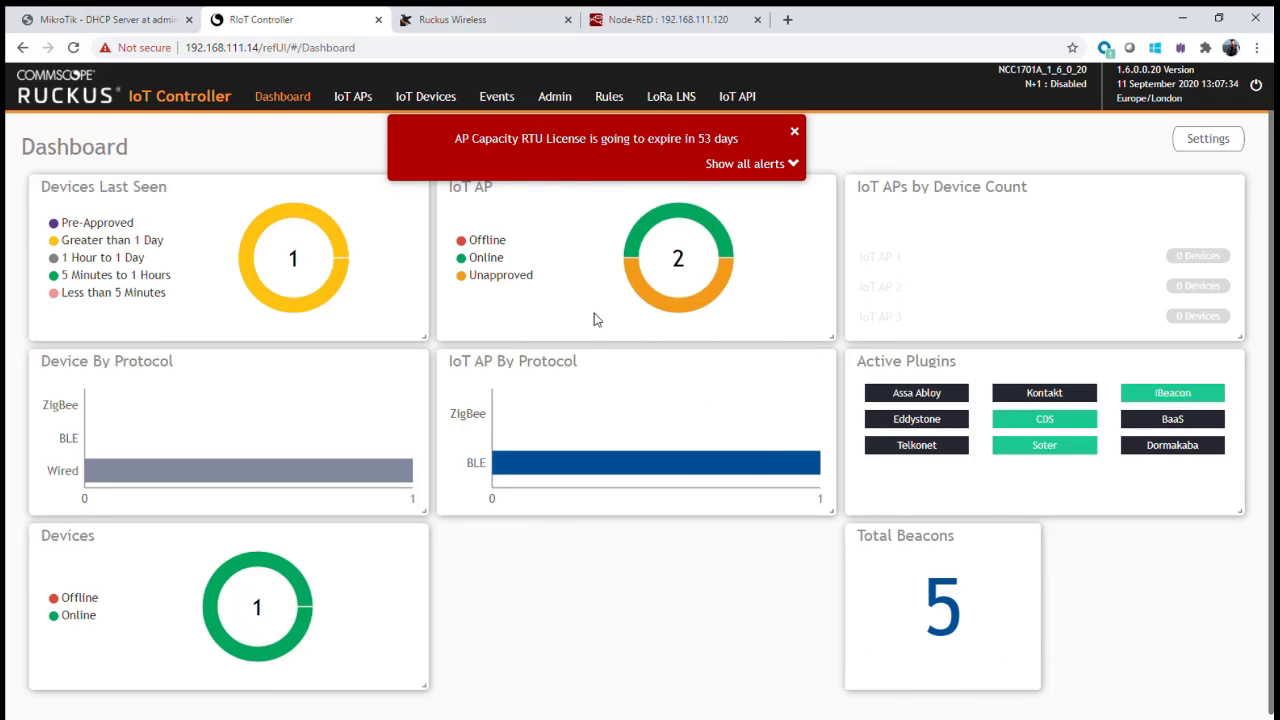
Show the Beacons tab for AP 30:87:D9:06:F7:30, listing 0x004C beacons with RSSI
{"action": "left_click", "coordinate": [358, 97]}
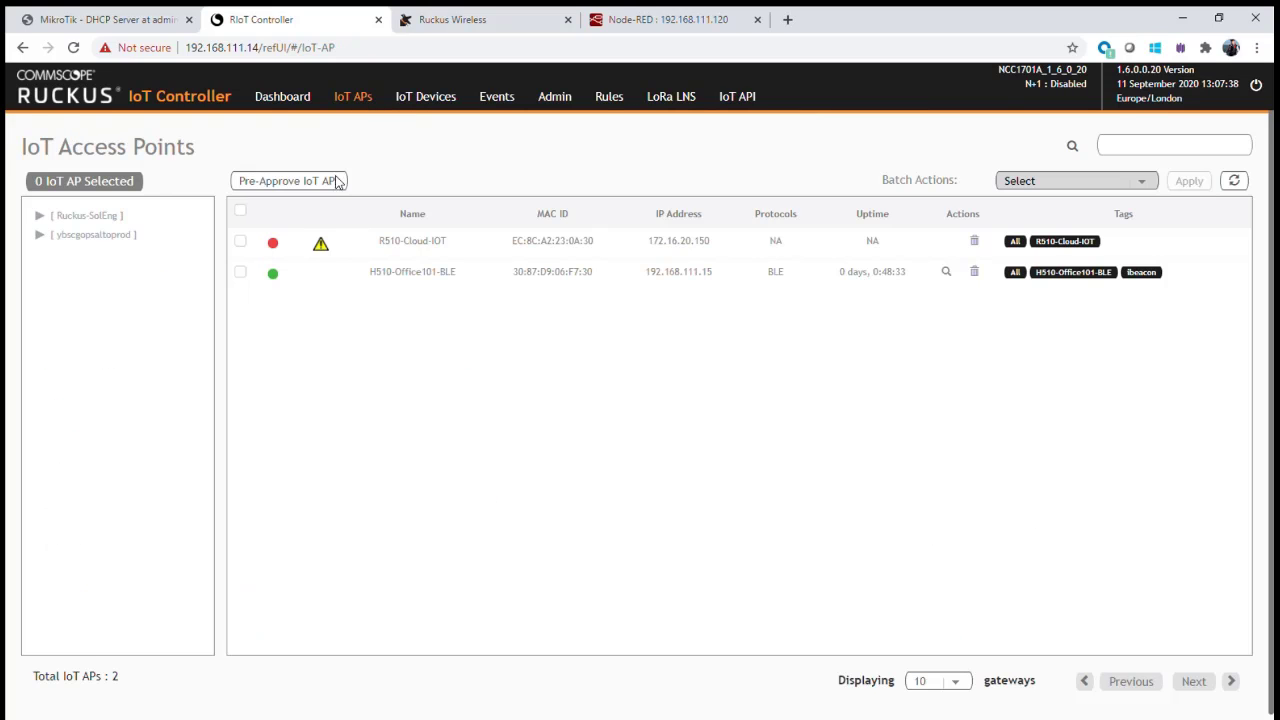
{"action": "left_click", "coordinate": [425, 97]}
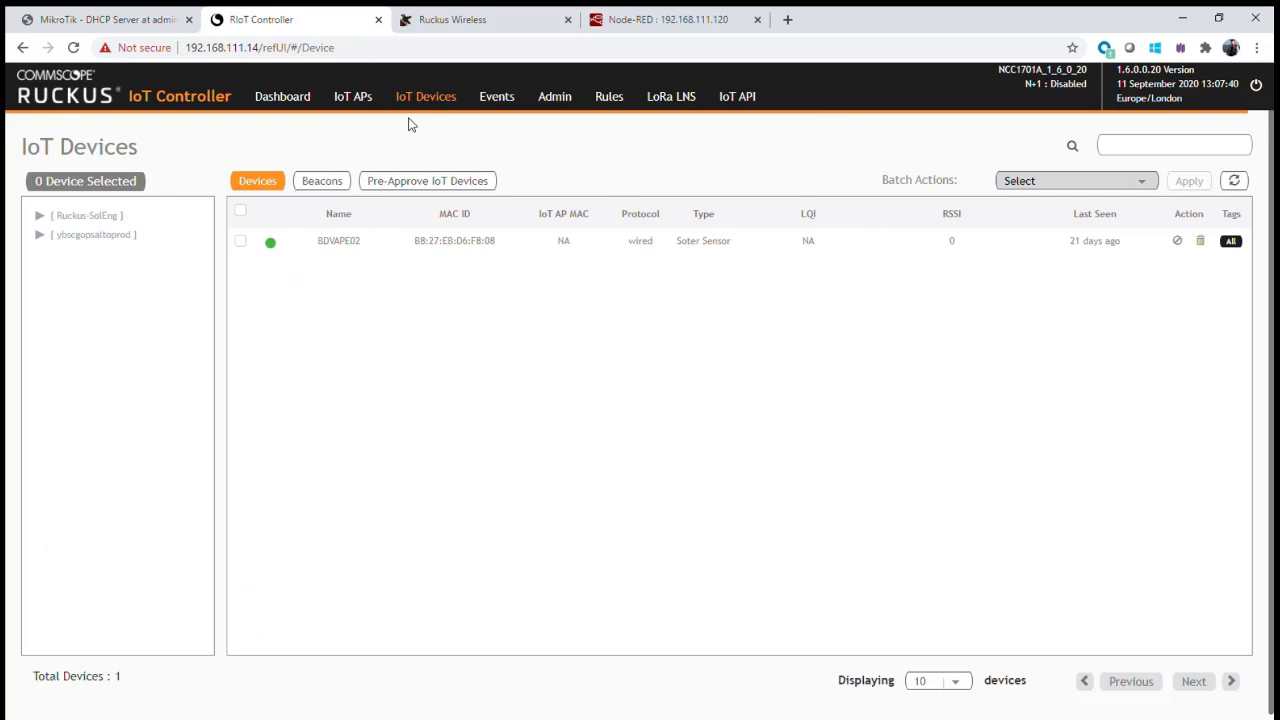
{"action": "left_click", "coordinate": [318, 190]}
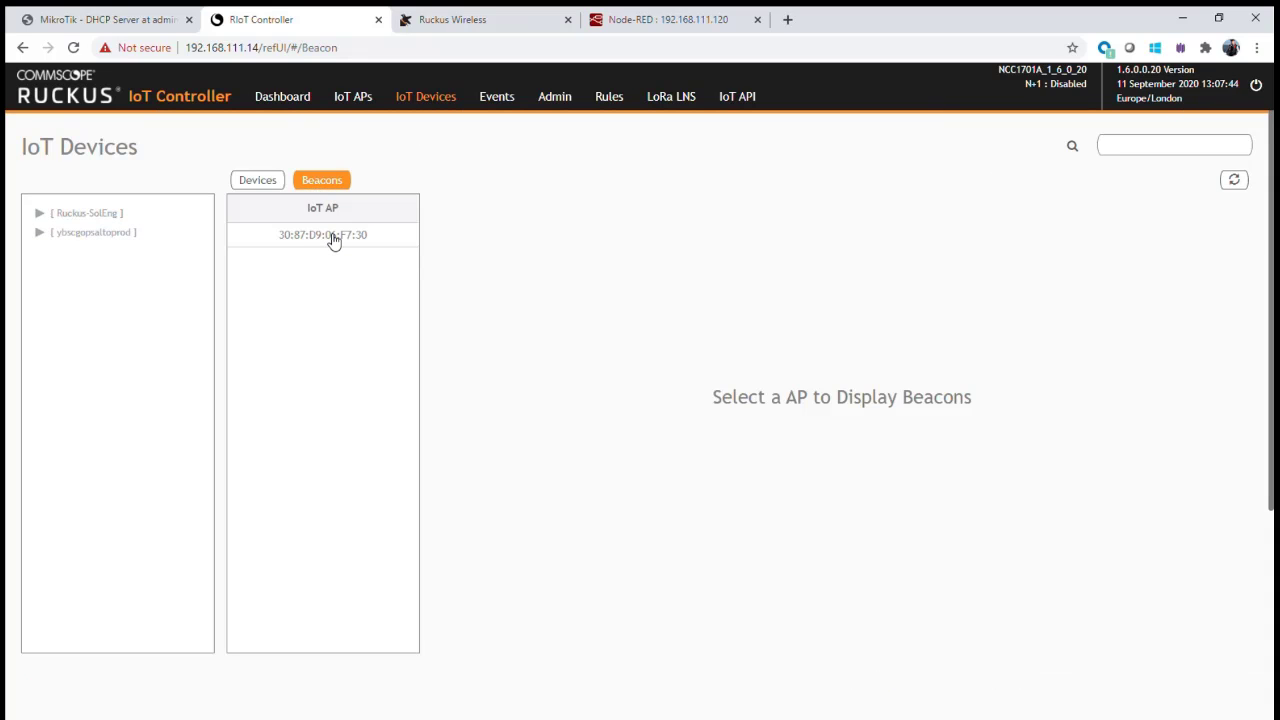
{"action": "left_click", "coordinate": [331, 240]}
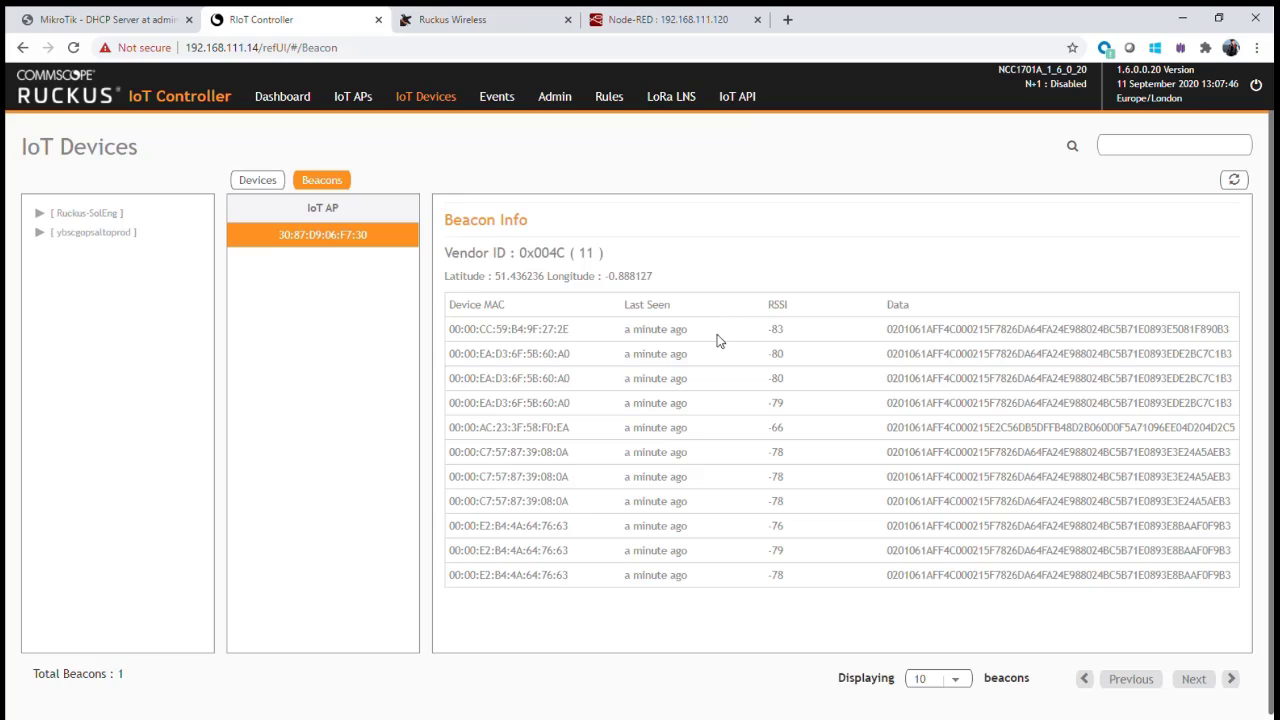
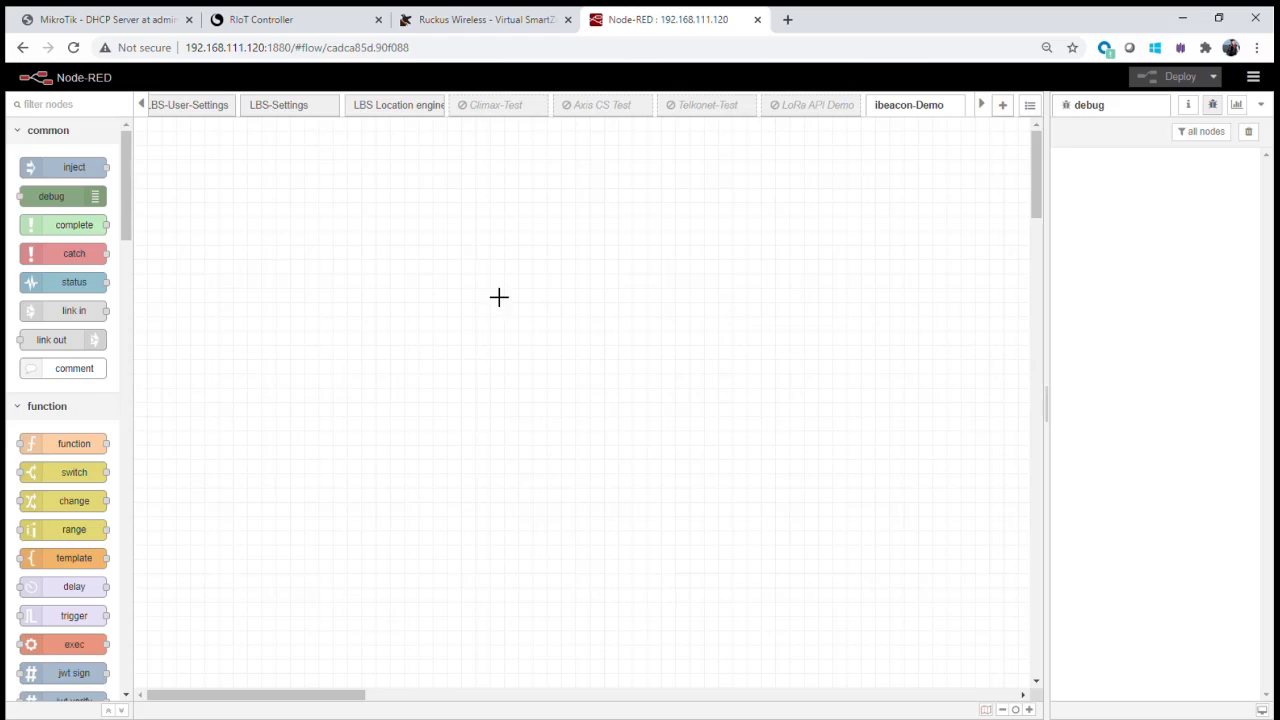
Add an http in node with Method POST and URL /IOTibeacon
{"action": "scroll", "coordinate": [45, 385], "scroll_direction": "down", "scroll_amount": 5}
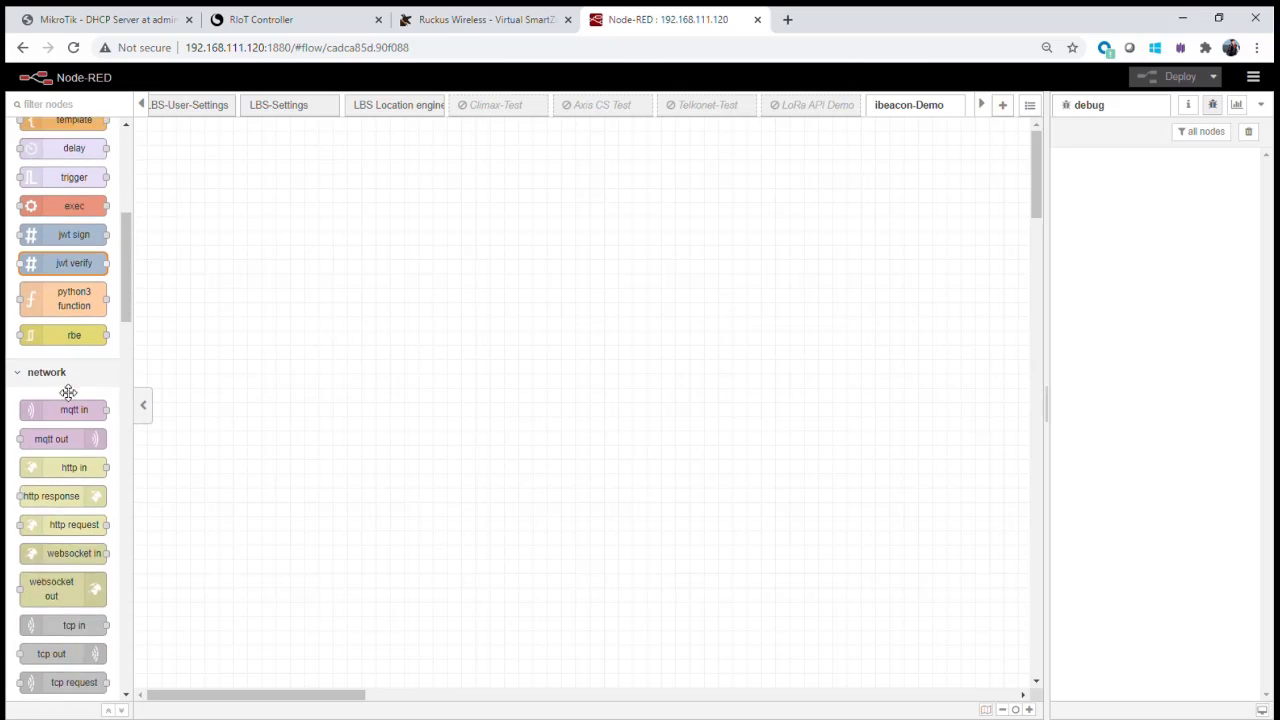
{"action": "scroll", "coordinate": [62, 241], "scroll_direction": "down", "scroll_amount": 2}
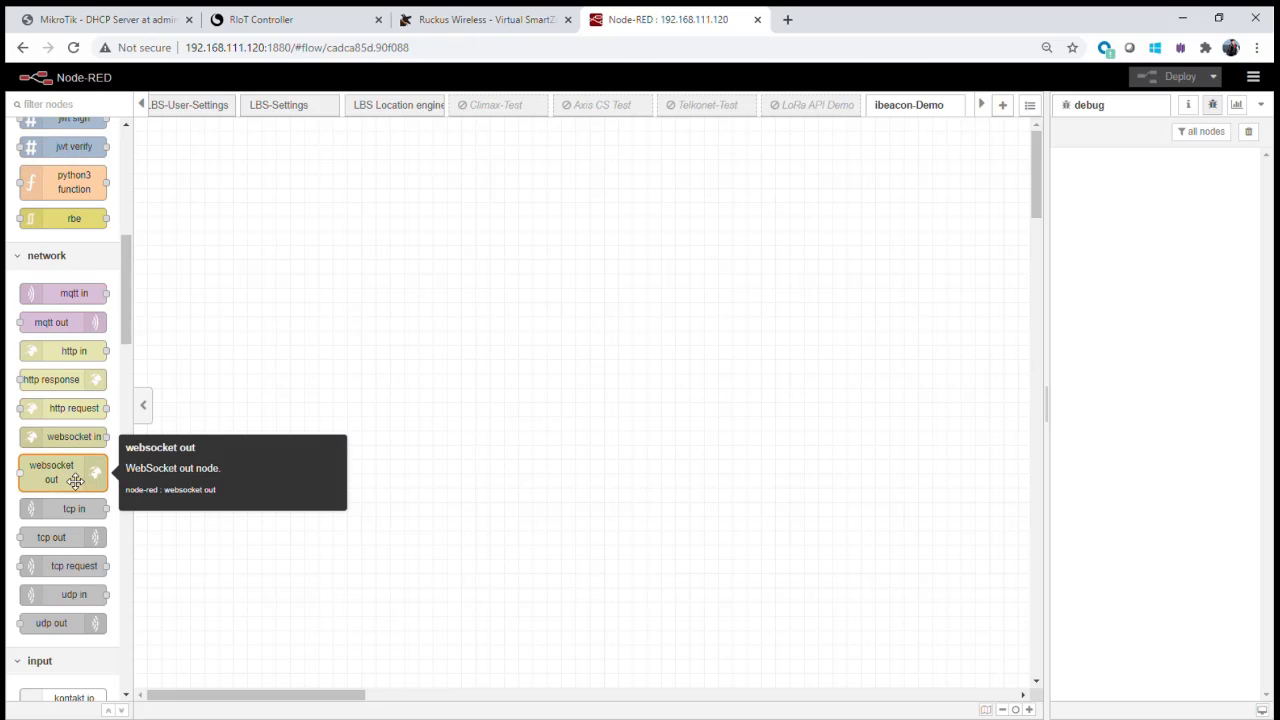
{"action": "left_click_drag", "start_coordinate": [74, 351], "coordinate": [300, 260]}
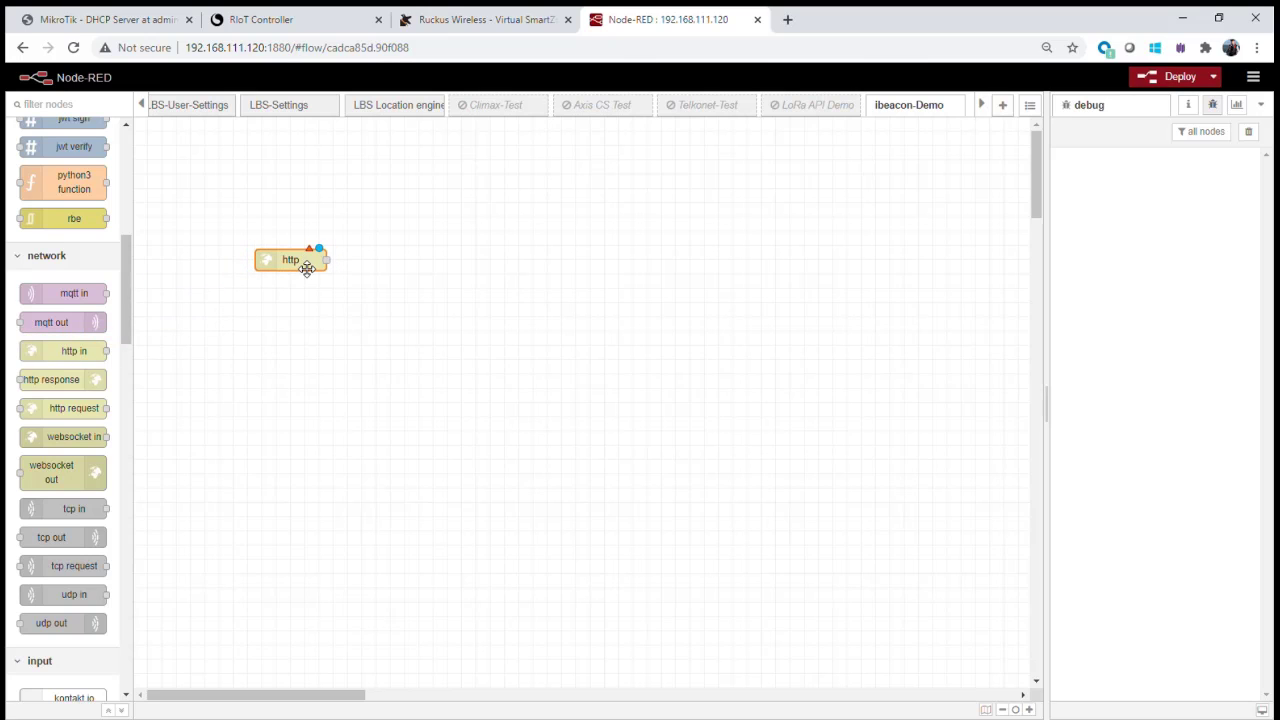
{"action": "double_click", "coordinate": [306, 266]}
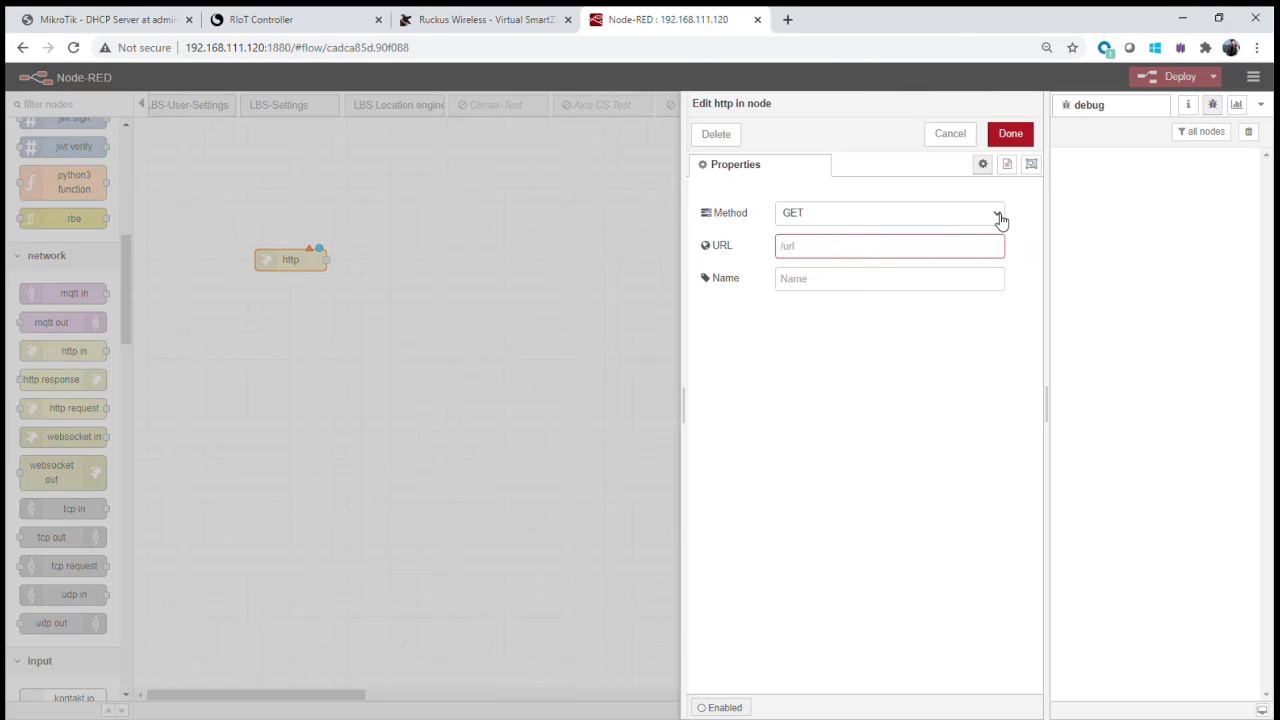
{"action": "left_click", "coordinate": [808, 245]}
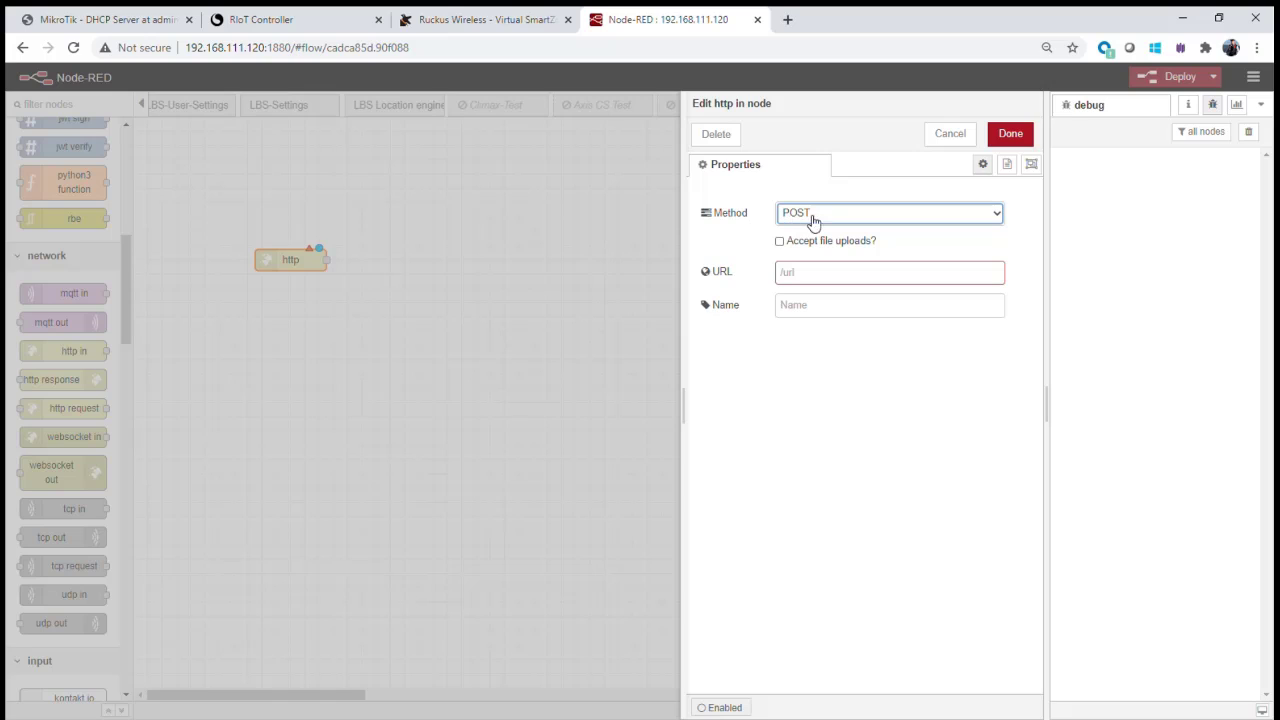
{"action": "left_click", "coordinate": [793, 281]}
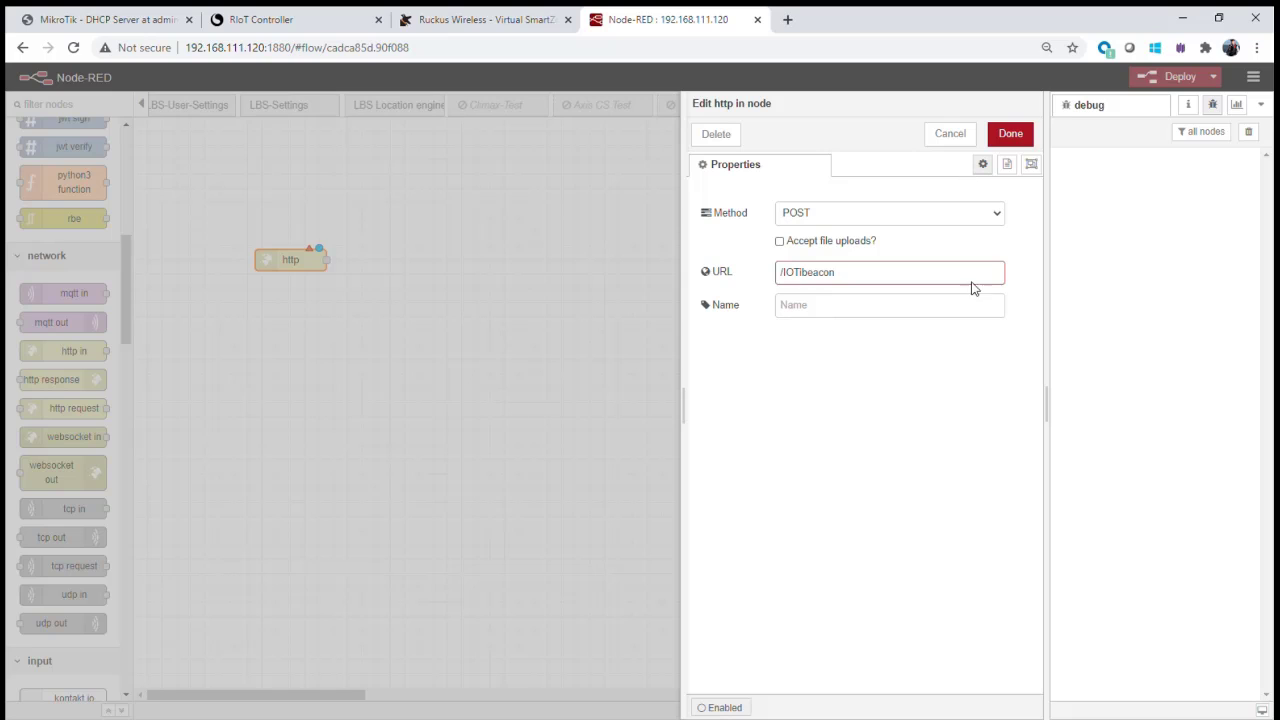
{"action": "left_click", "coordinate": [870, 316]}
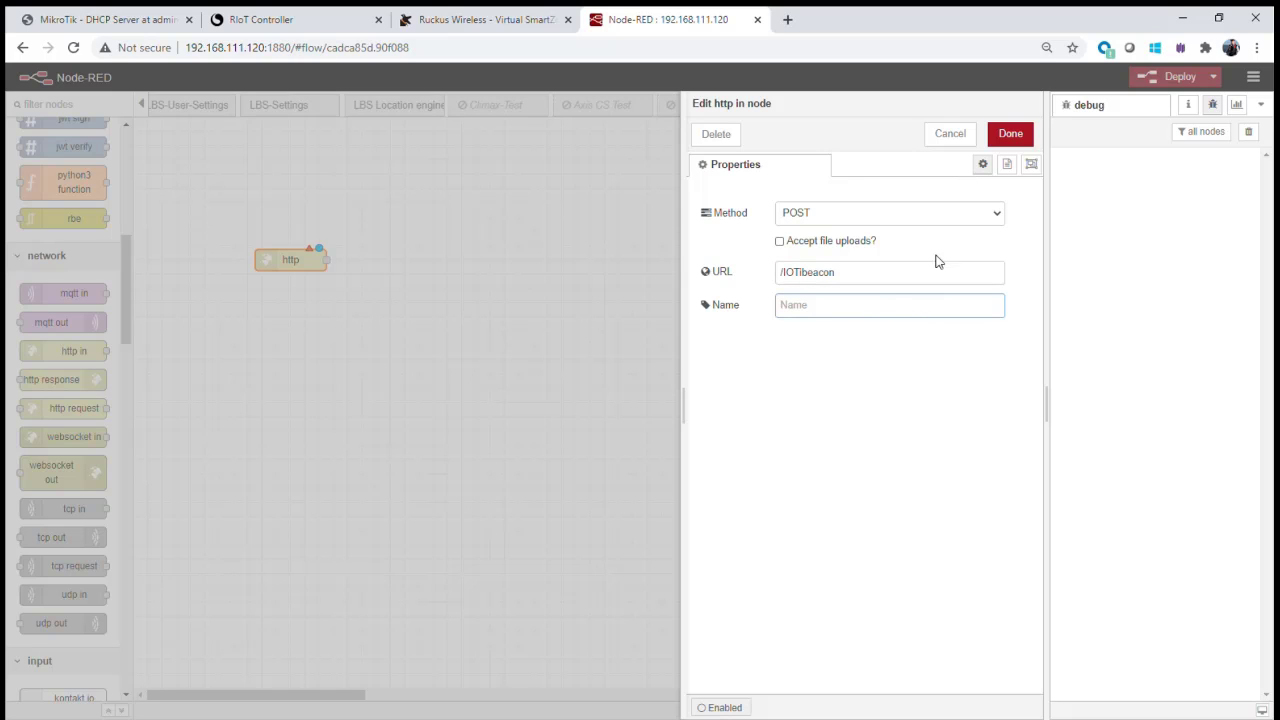
{"action": "left_click", "coordinate": [1011, 136]}
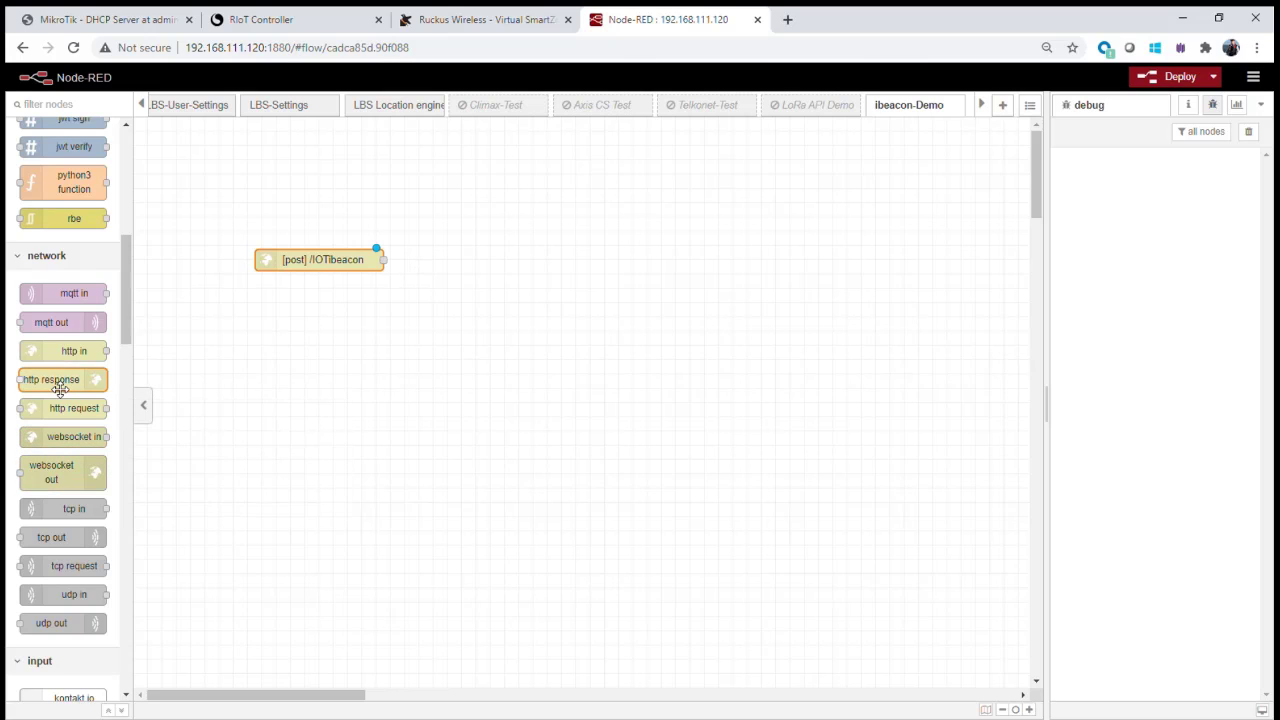
Place an http response node right of the POST endpoint and wire them together
{"action": "left_click_drag", "start_coordinate": [55, 383], "coordinate": [486, 229]}
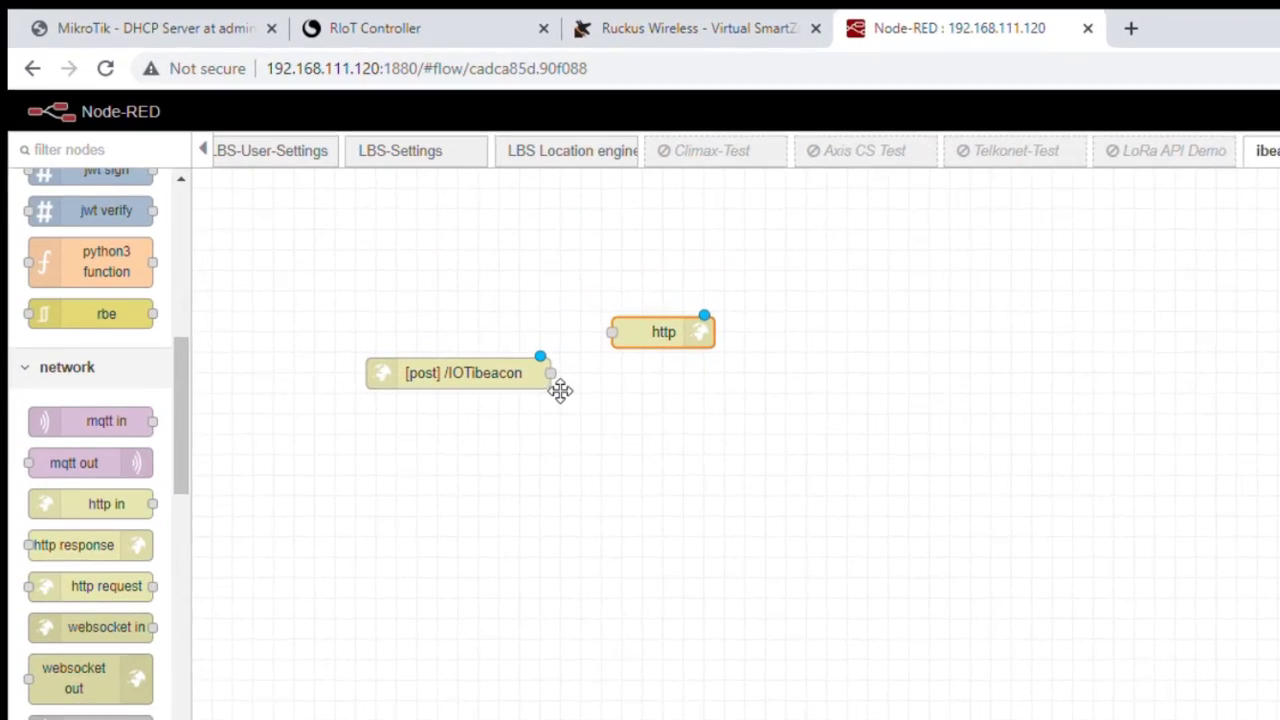
{"action": "left_click_drag", "start_coordinate": [384, 260], "coordinate": [396, 273]}
{"action": "left_click_drag", "start_coordinate": [594, 408], "coordinate": [654, 369]}
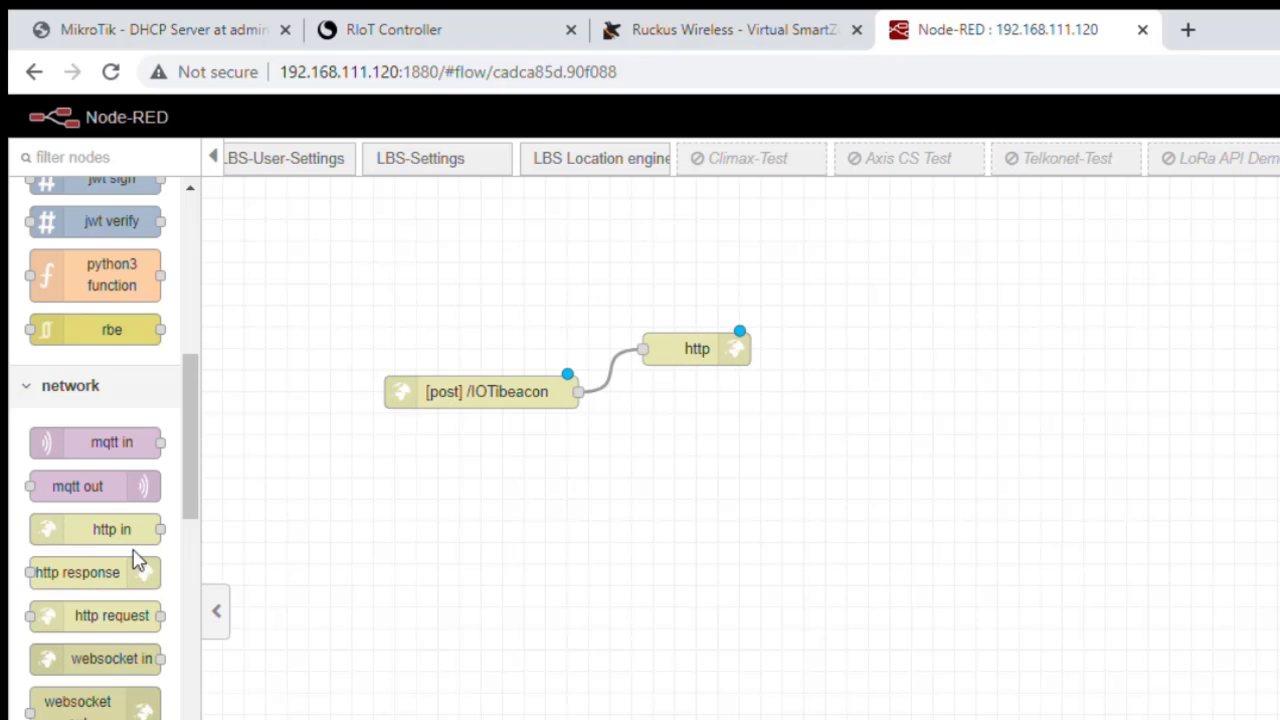
Add a debug node below the response node and wire the POST endpoint to it
{"action": "scroll", "coordinate": [138, 574], "scroll_direction": "up", "scroll_amount": 10}
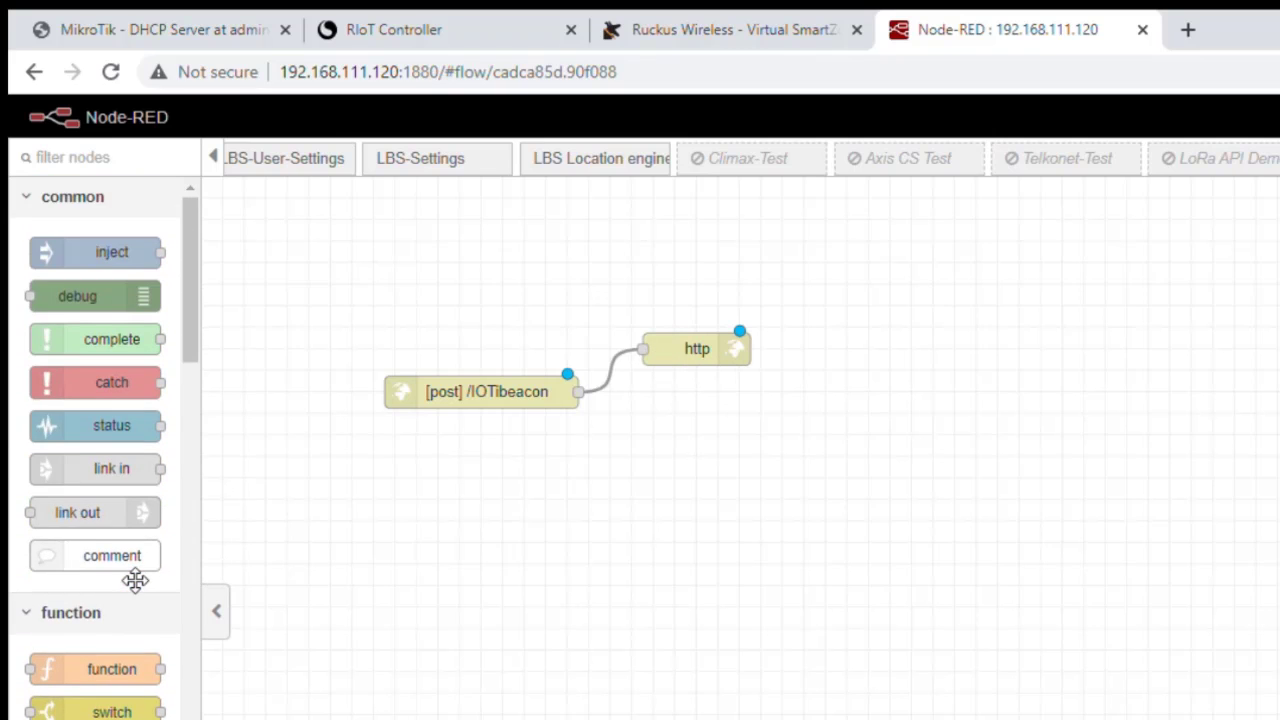
{"action": "left_click_drag", "start_coordinate": [100, 297], "coordinate": [745, 404]}
{"action": "left_click_drag", "start_coordinate": [578, 392], "coordinate": [628, 430]}
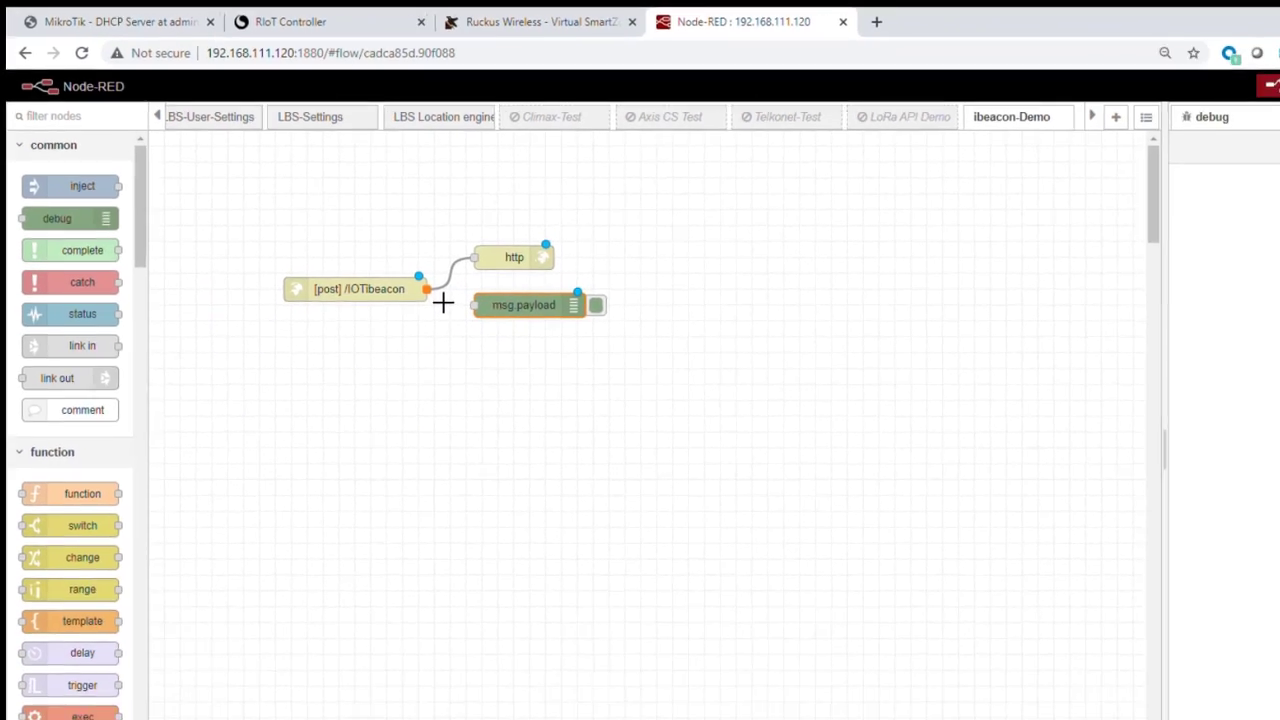
{"action": "left_click_drag", "start_coordinate": [416, 284], "coordinate": [451, 280]}
Set the debug node's Output to complete msg object
{"action": "double_click", "coordinate": [451, 280]}
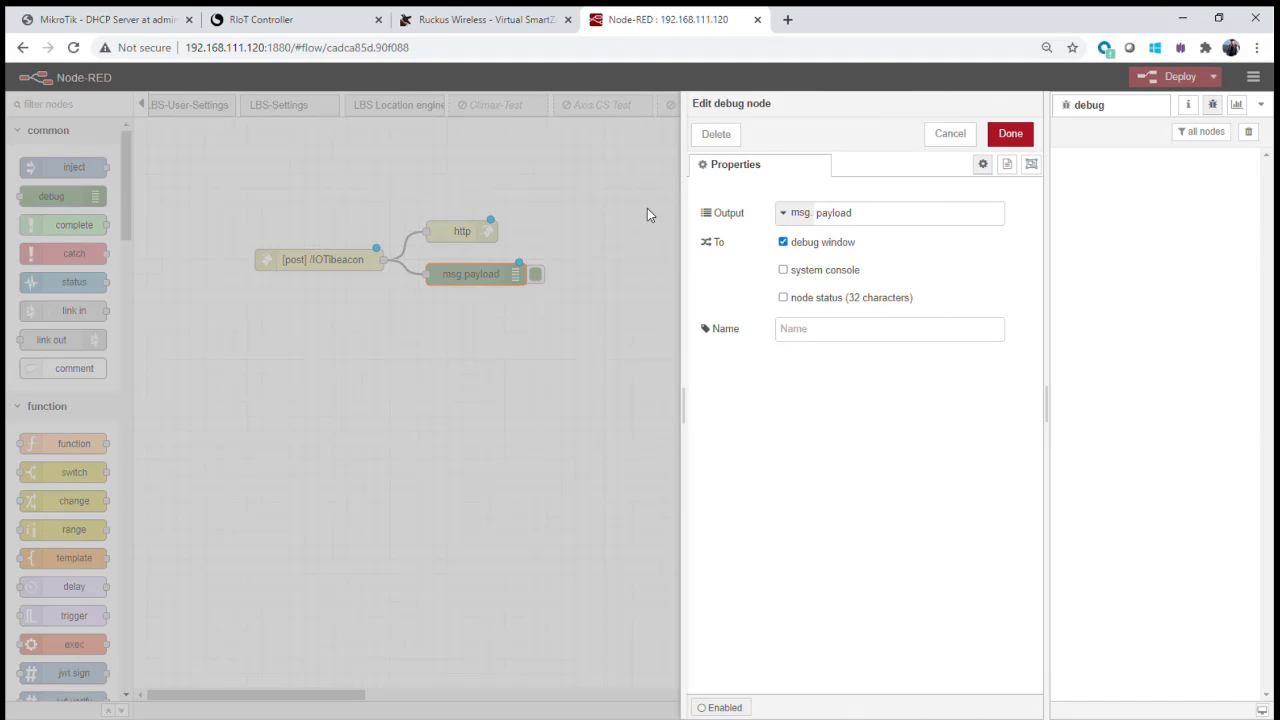
{"action": "left_click", "coordinate": [800, 222]}
{"action": "left_click", "coordinate": [802, 254]}
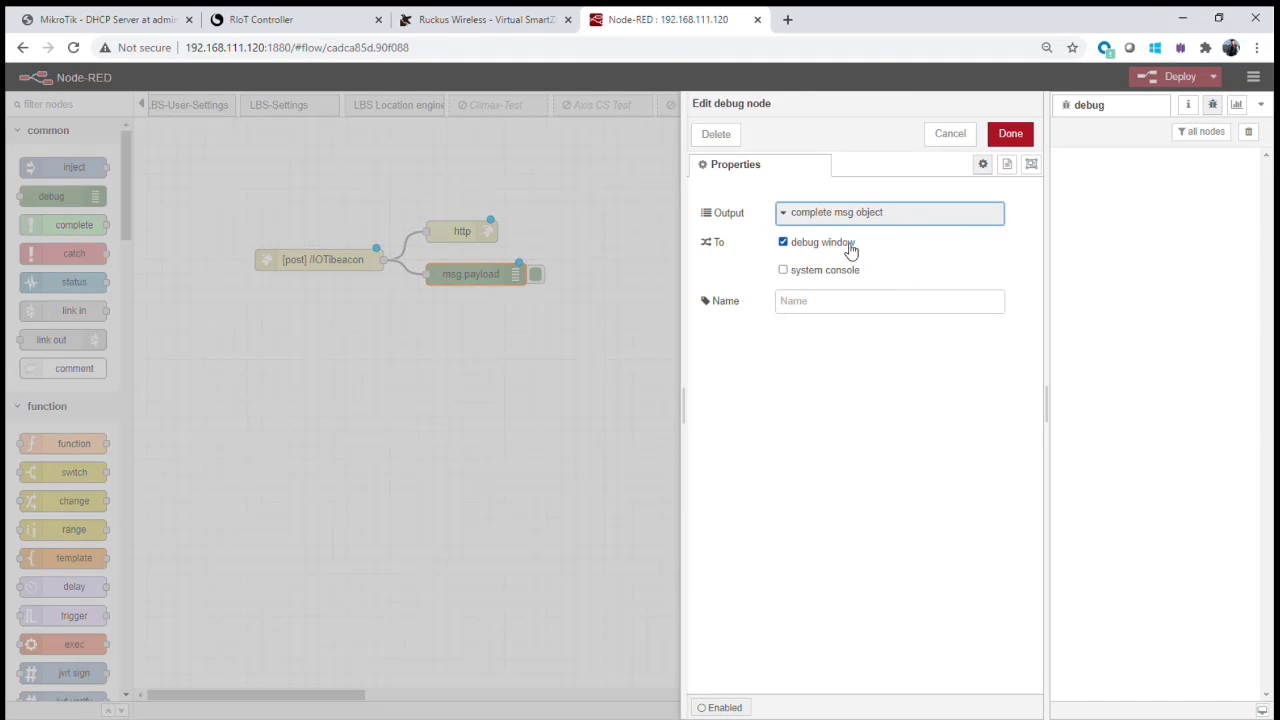
{"action": "left_click", "coordinate": [1020, 137]}
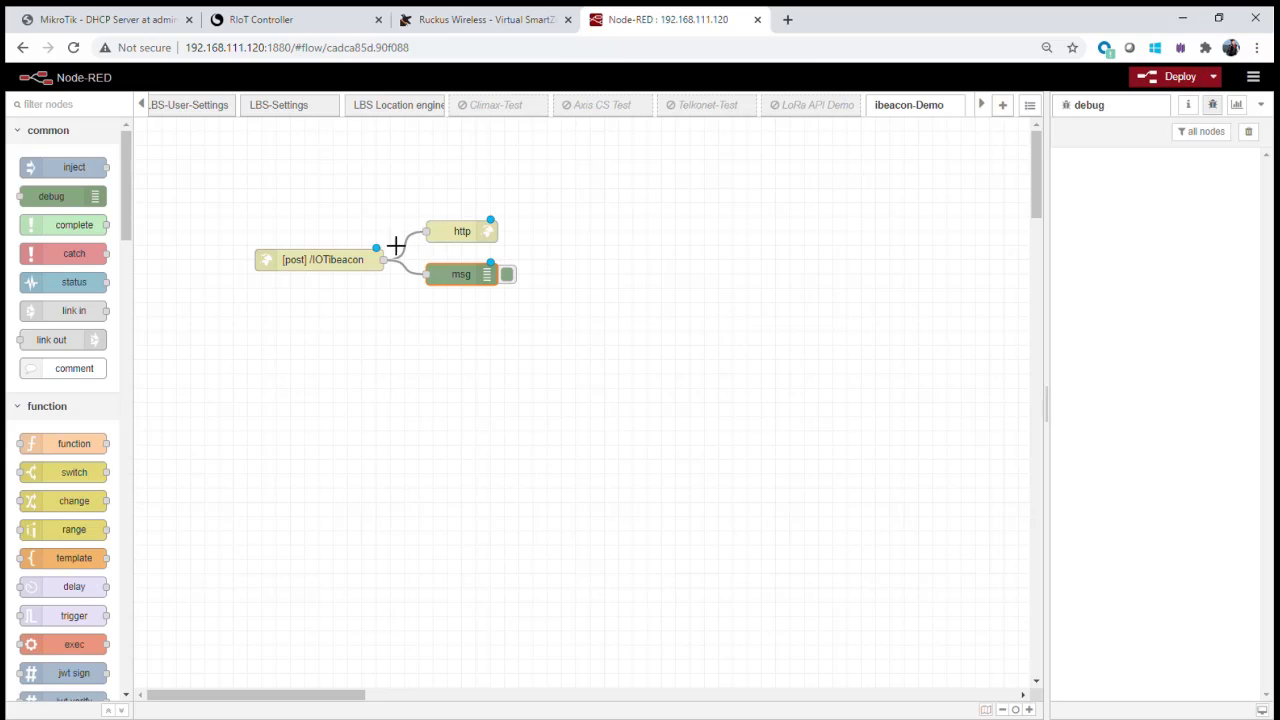
Deploy the flow, clear the debug log and toggle the debug node output to catch one message
{"action": "left_click", "coordinate": [1193, 86]}
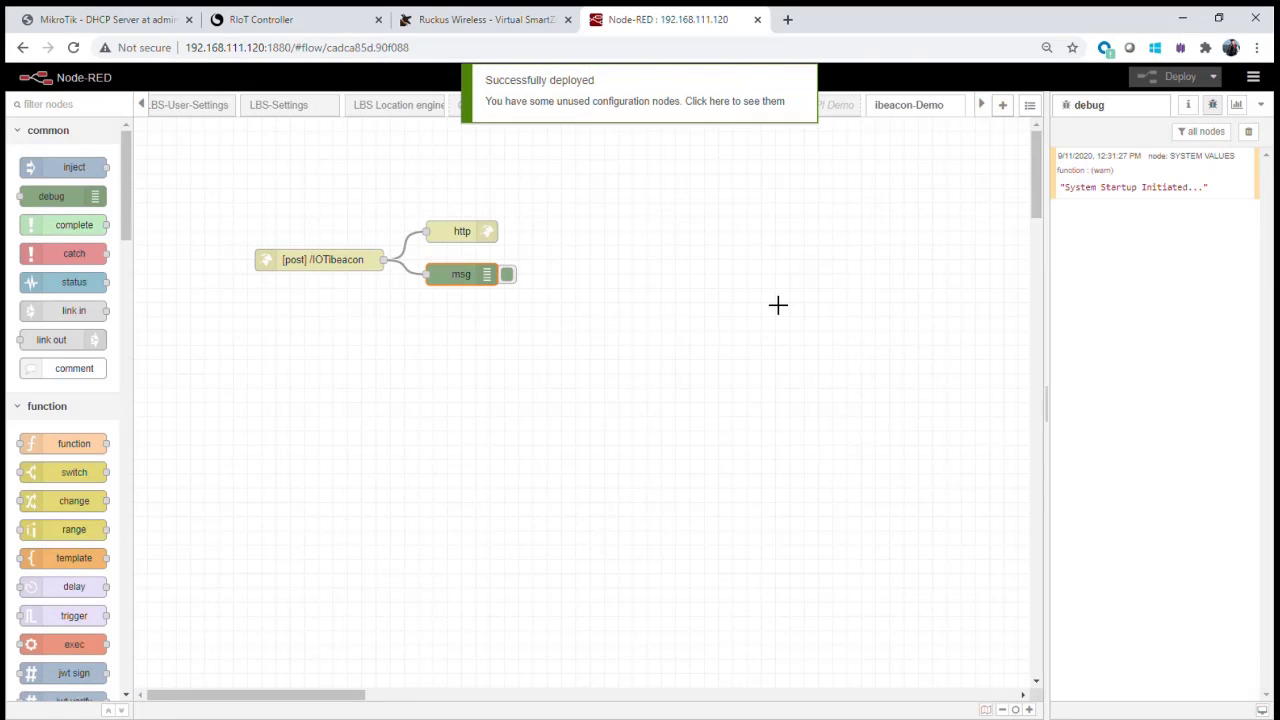
{"action": "left_click", "coordinate": [1248, 131]}
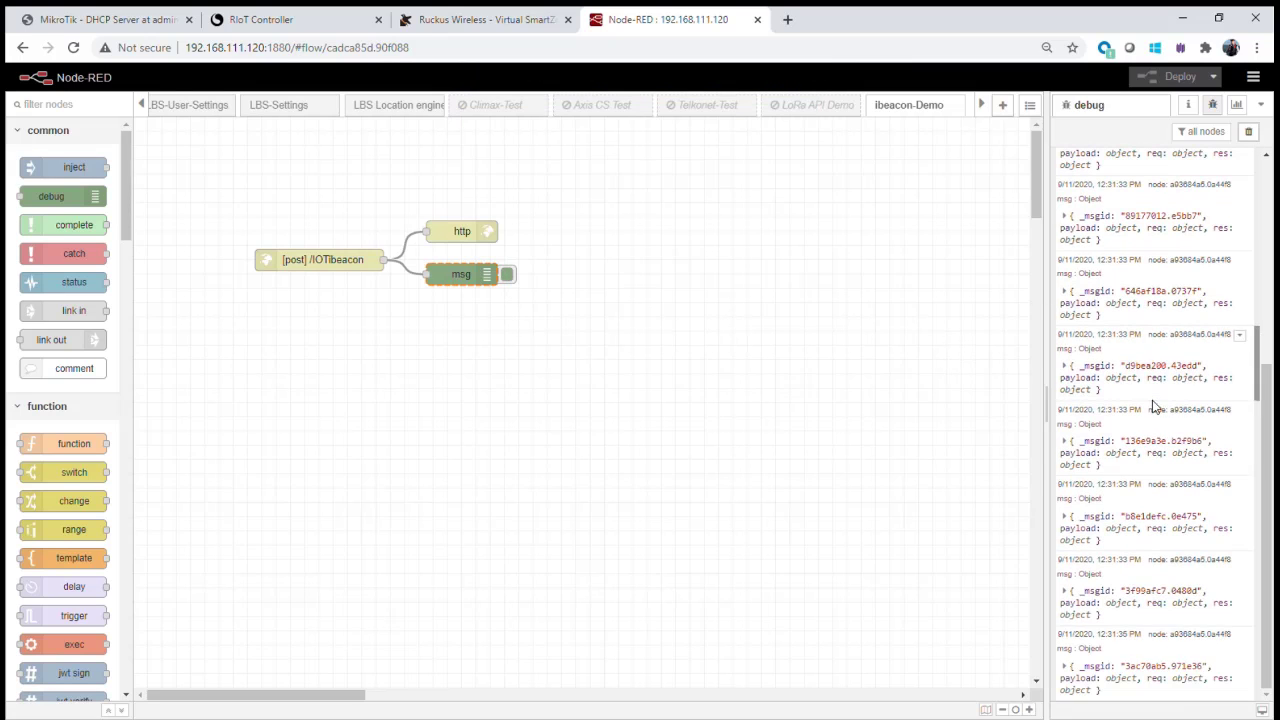
{"action": "left_click", "coordinate": [507, 274]}
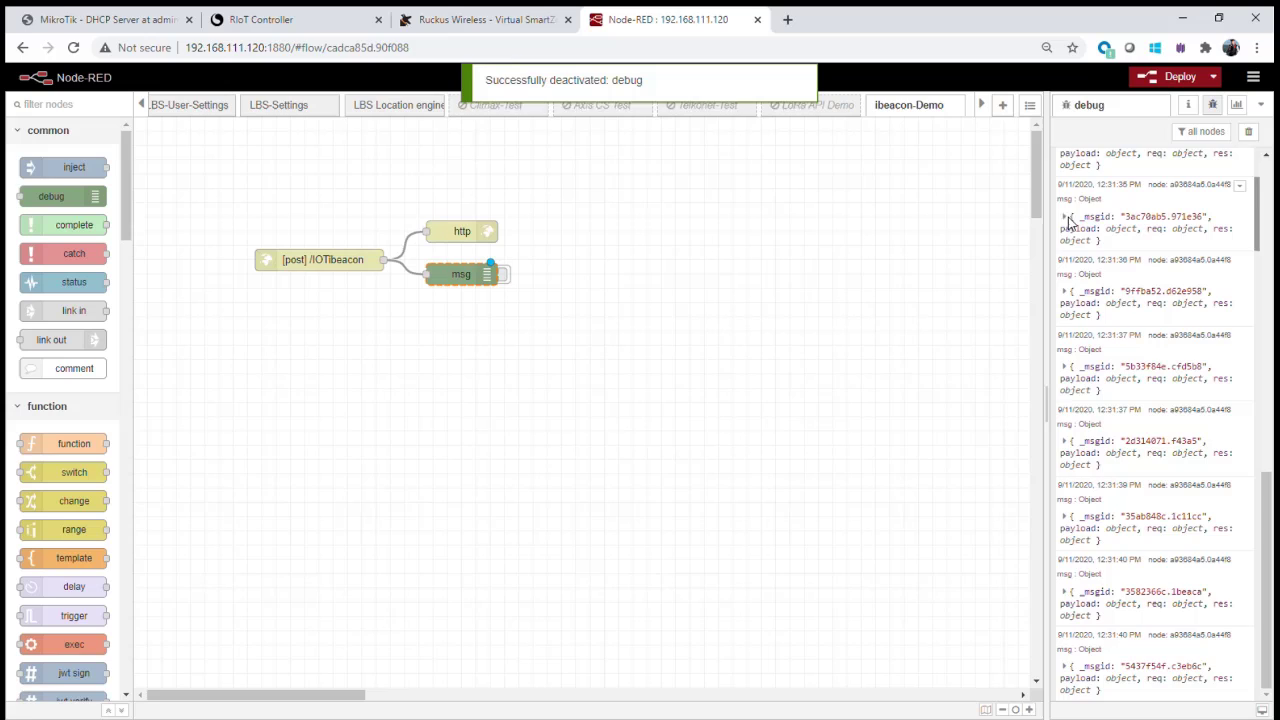
{"action": "left_click", "coordinate": [1248, 131]}
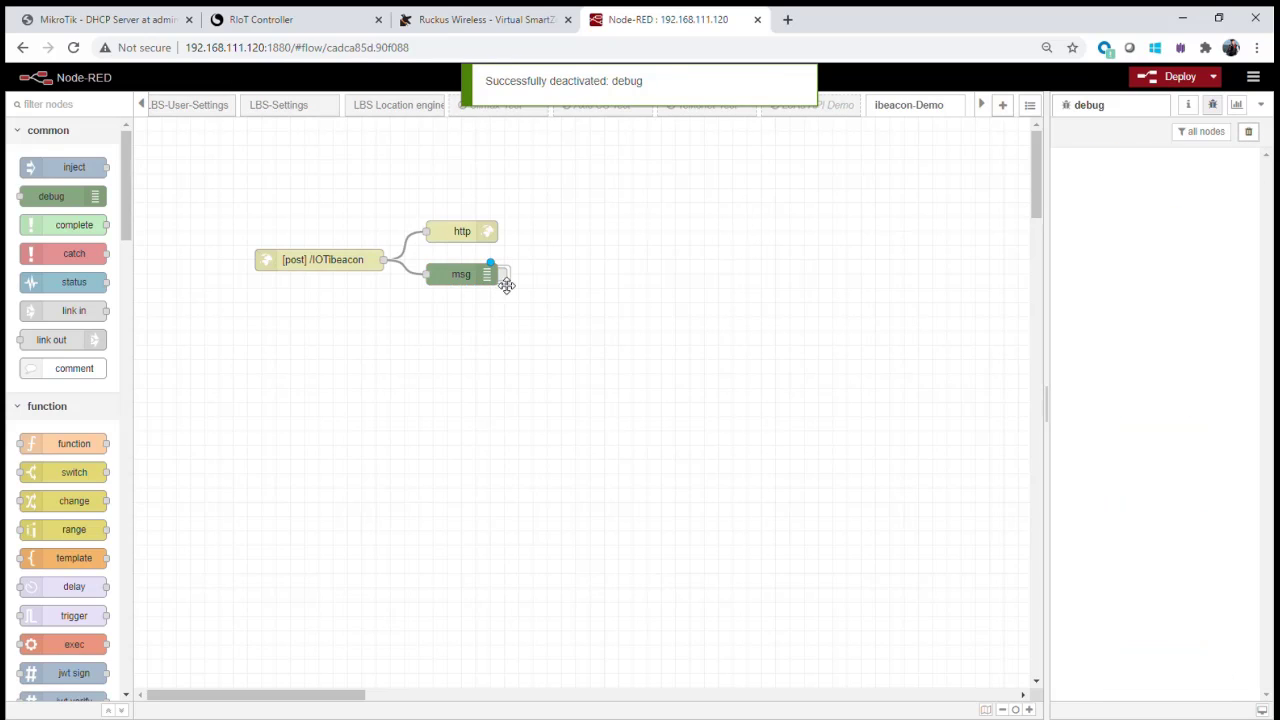
{"action": "left_click", "coordinate": [507, 276]}
{"action": "left_click", "coordinate": [507, 276]}
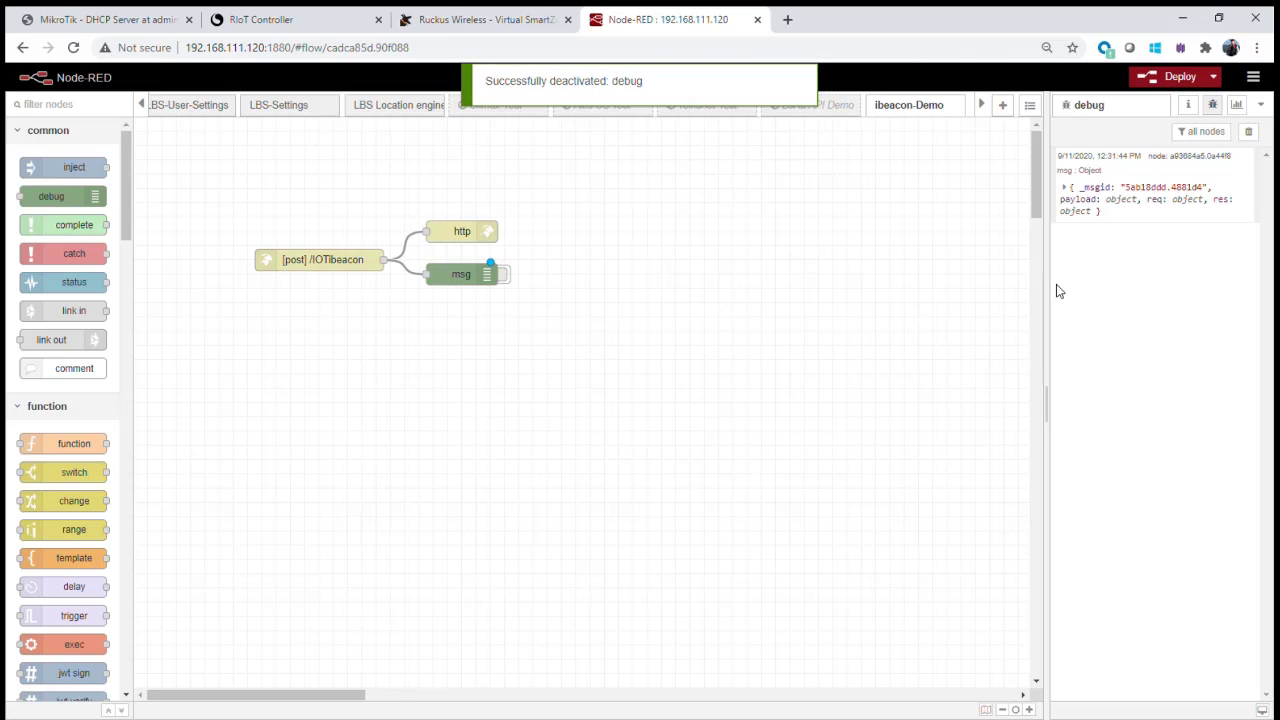
Expand the debug message and its payload, highlighting ap_location Office101 and the vendor_id value
{"action": "left_click", "coordinate": [1068, 189]}
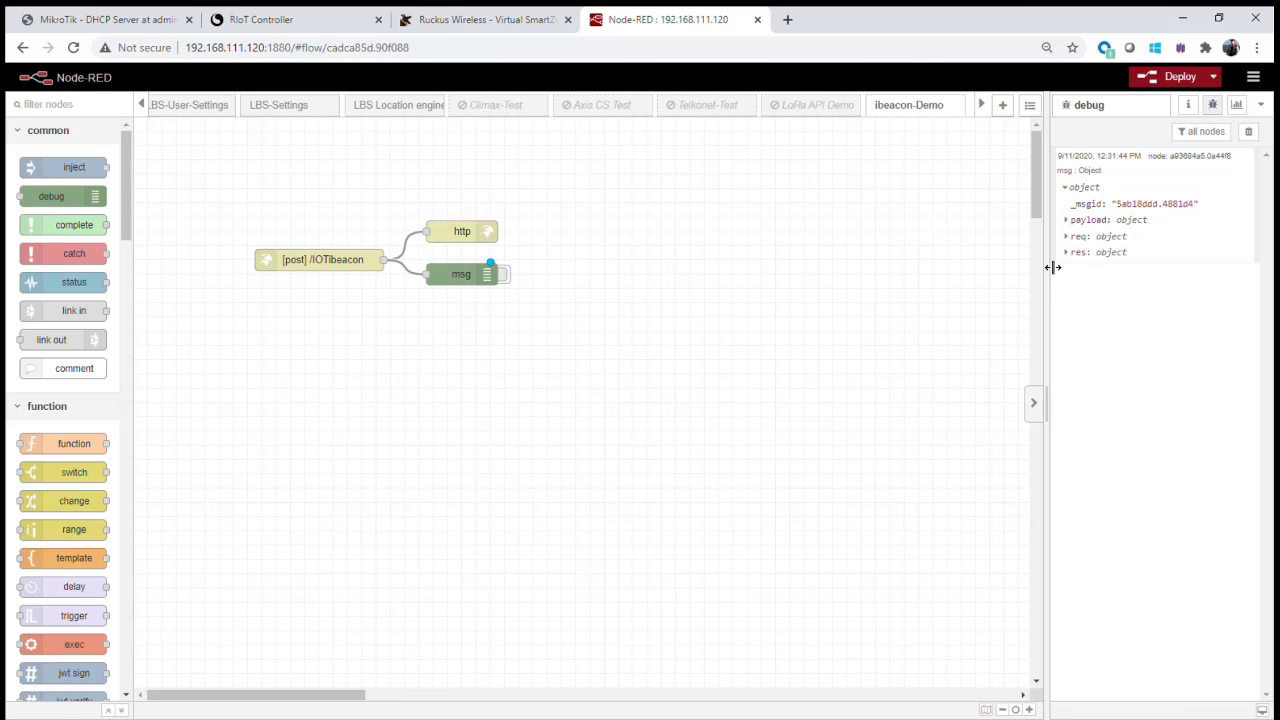
{"action": "left_click_drag", "start_coordinate": [1051, 266], "coordinate": [918, 274]}
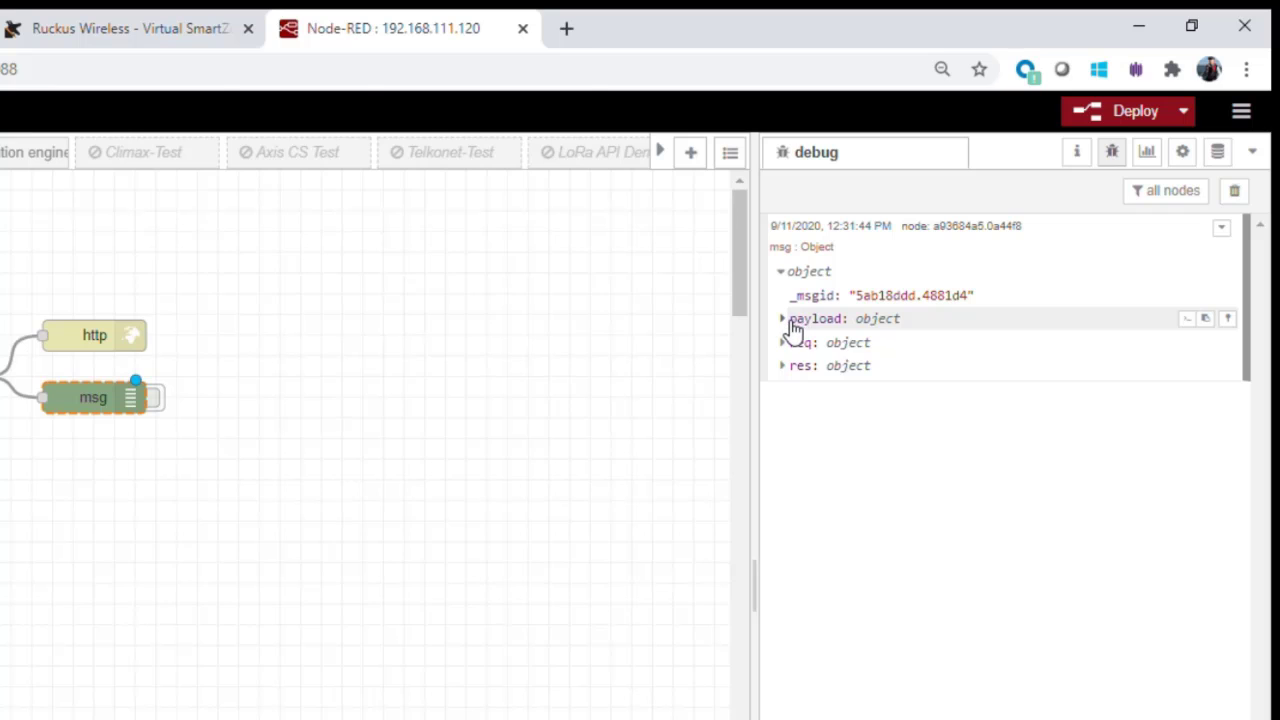
{"action": "left_click", "coordinate": [785, 322]}
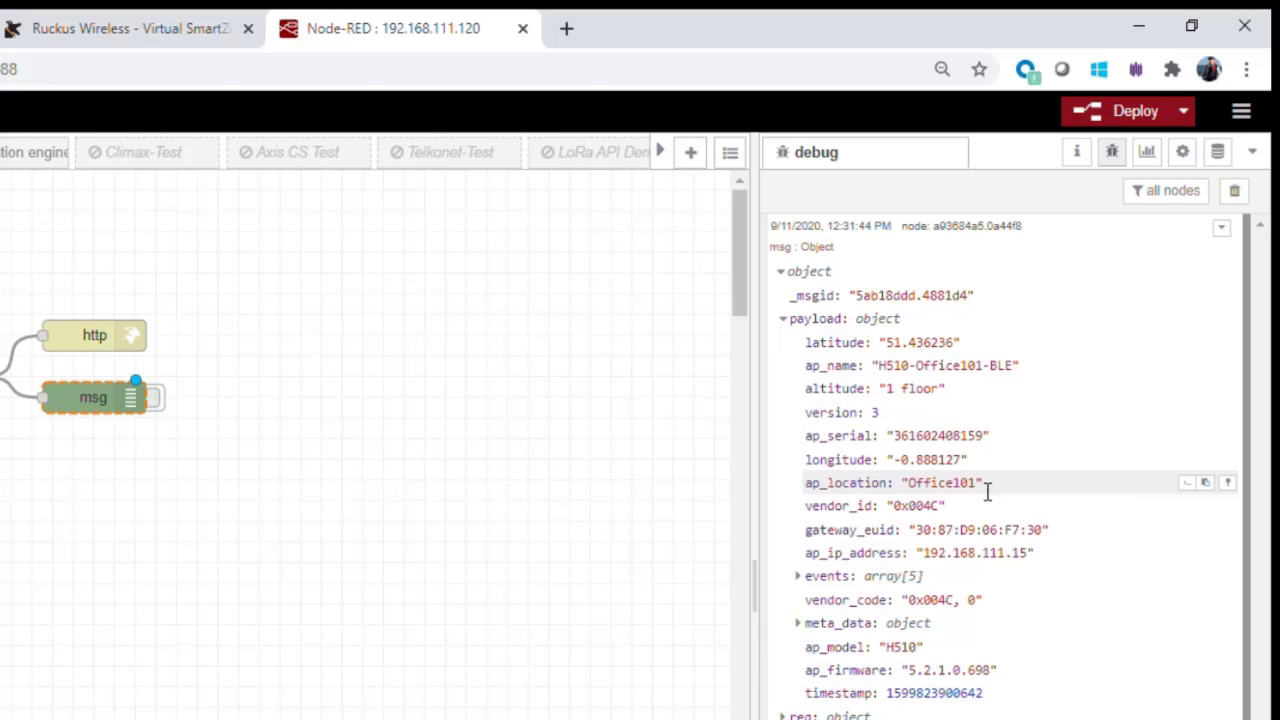
{"action": "left_click_drag", "start_coordinate": [978, 488], "coordinate": [920, 500]}
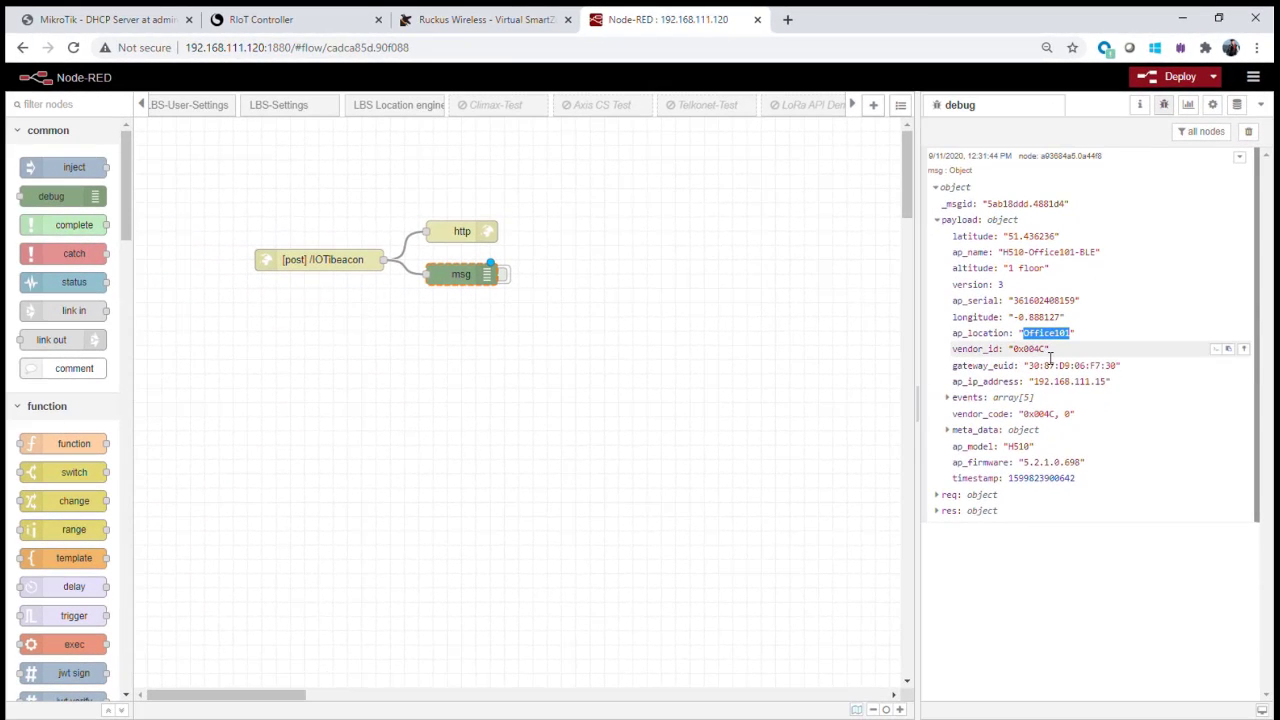
{"action": "left_click_drag", "start_coordinate": [1050, 357], "coordinate": [1025, 361]}
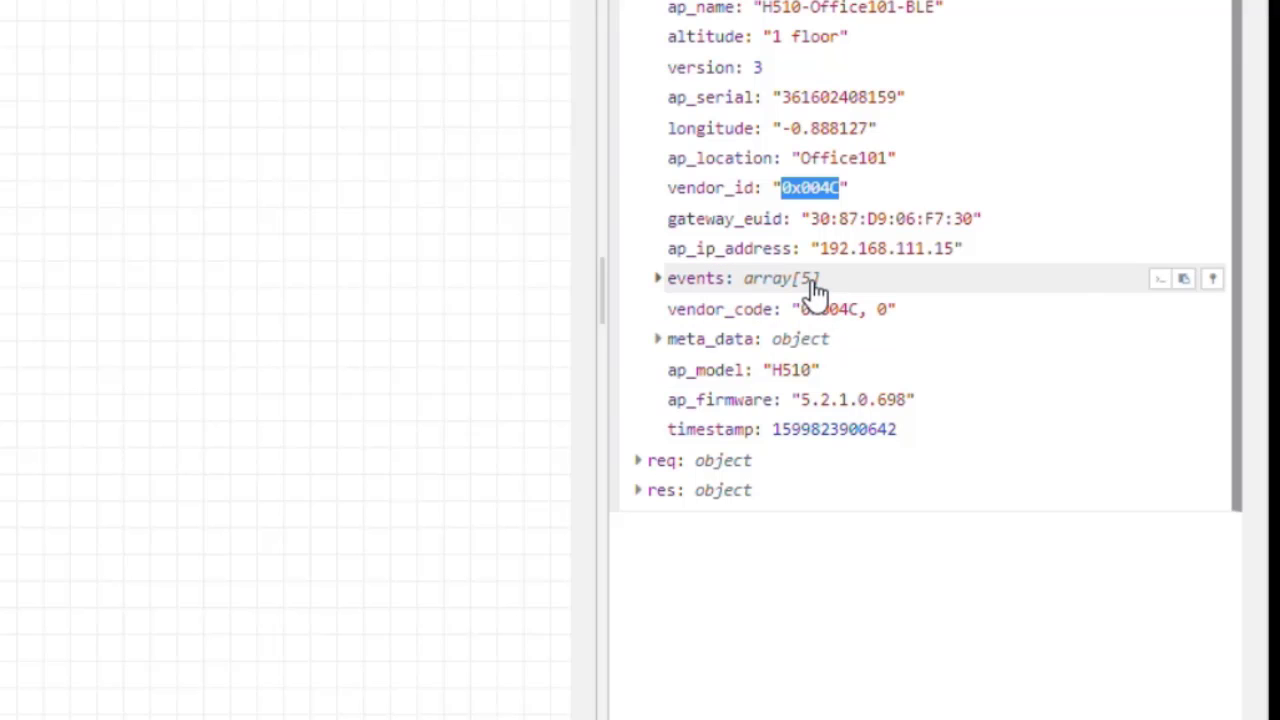
Expand the events array and event 0, highlighting its device_euid and hex data string
{"action": "left_click", "coordinate": [660, 280]}
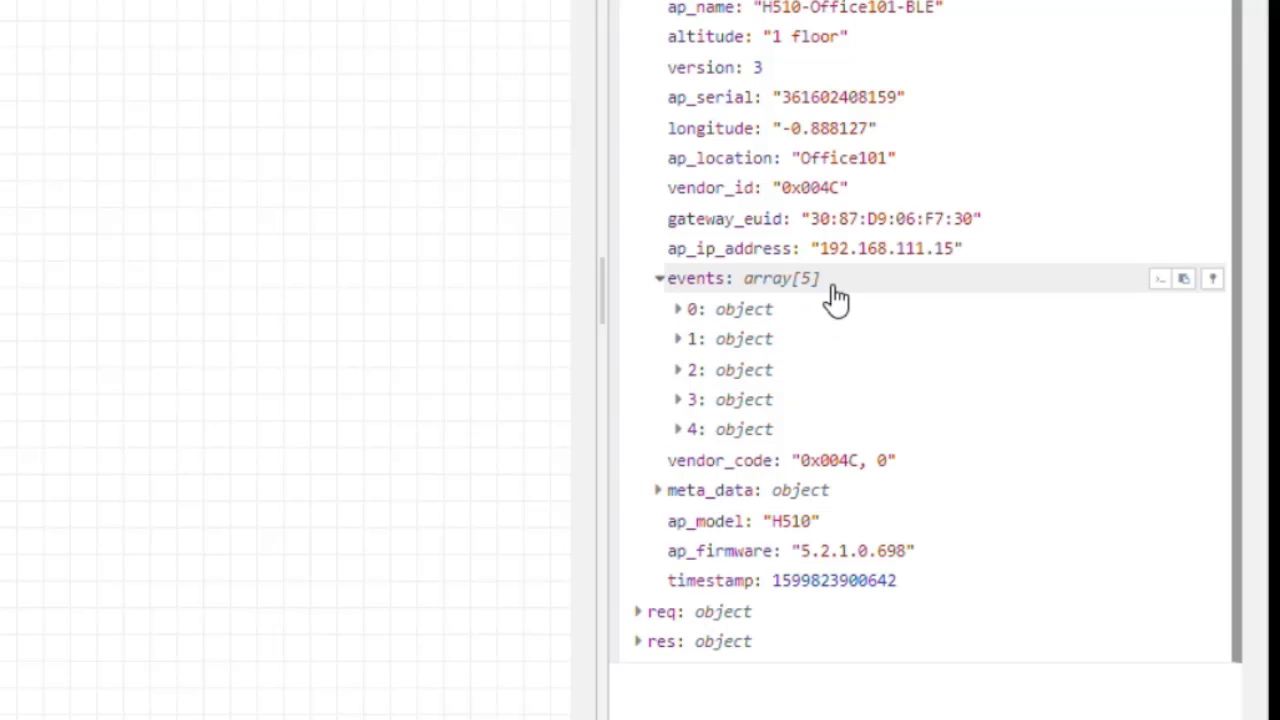
{"action": "left_click", "coordinate": [684, 312]}
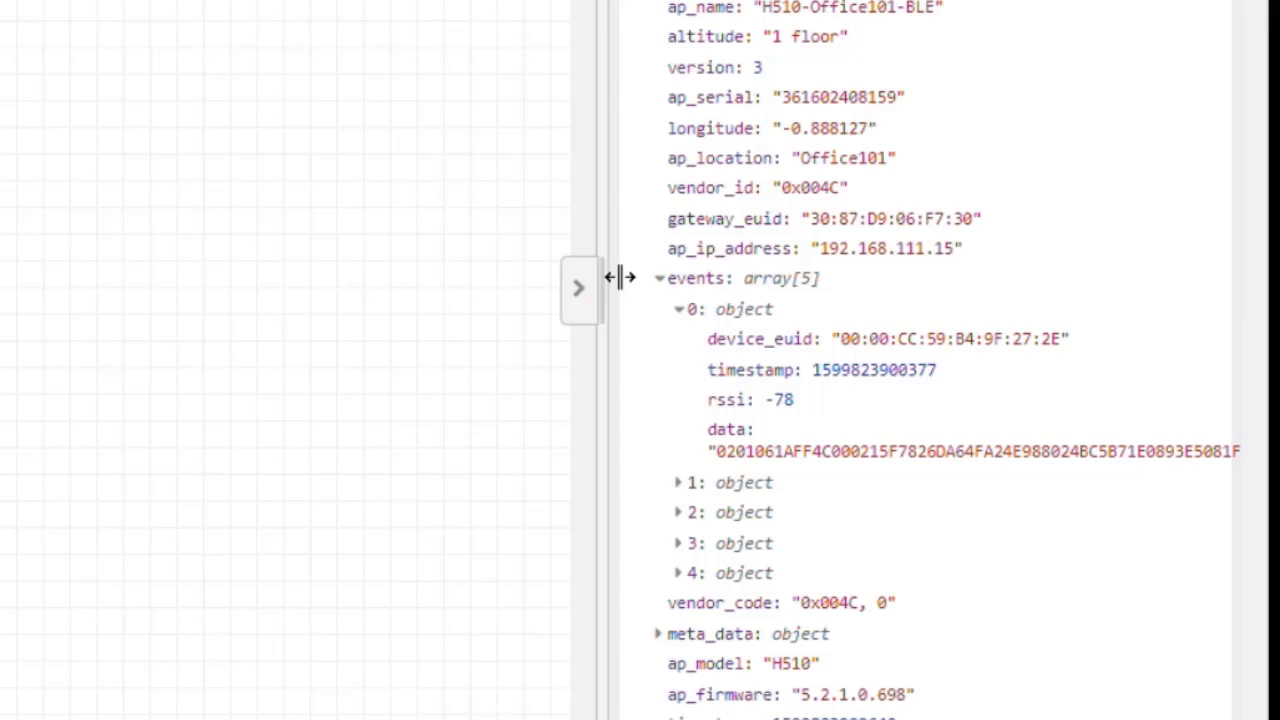
{"action": "left_click_drag", "start_coordinate": [614, 277], "coordinate": [419, 283]}
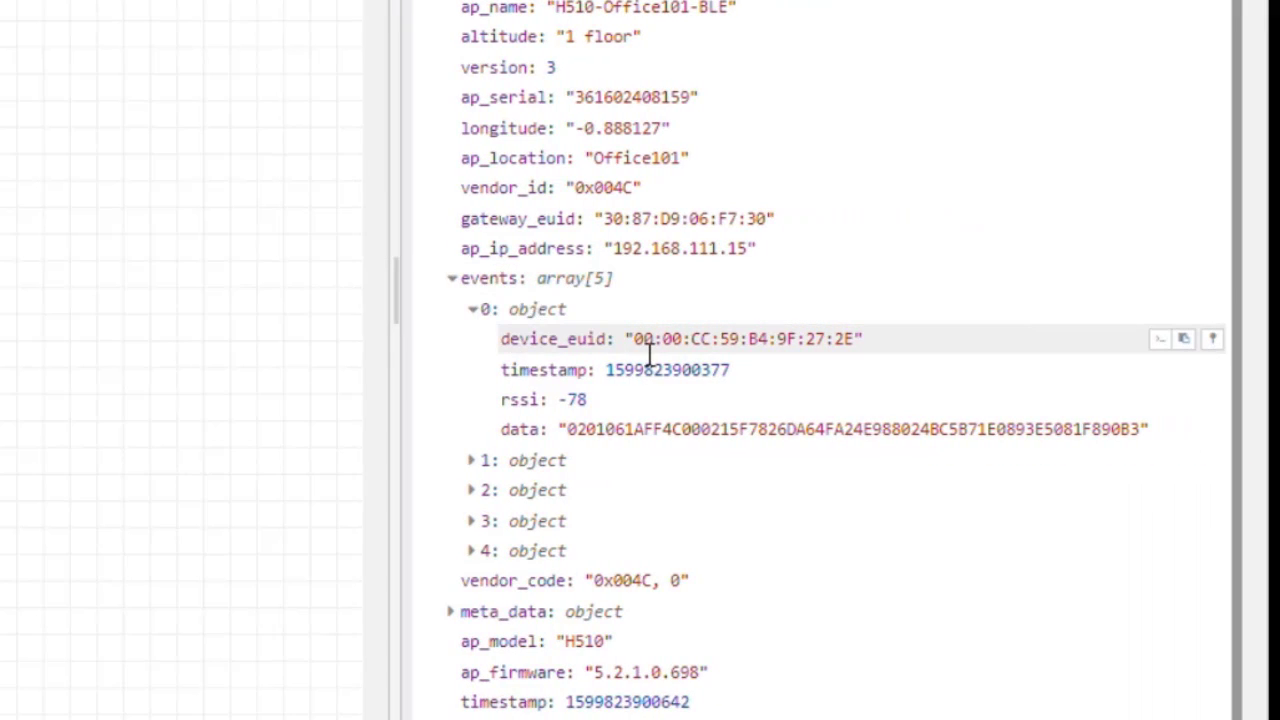
{"action": "left_click_drag", "start_coordinate": [634, 342], "coordinate": [857, 349]}
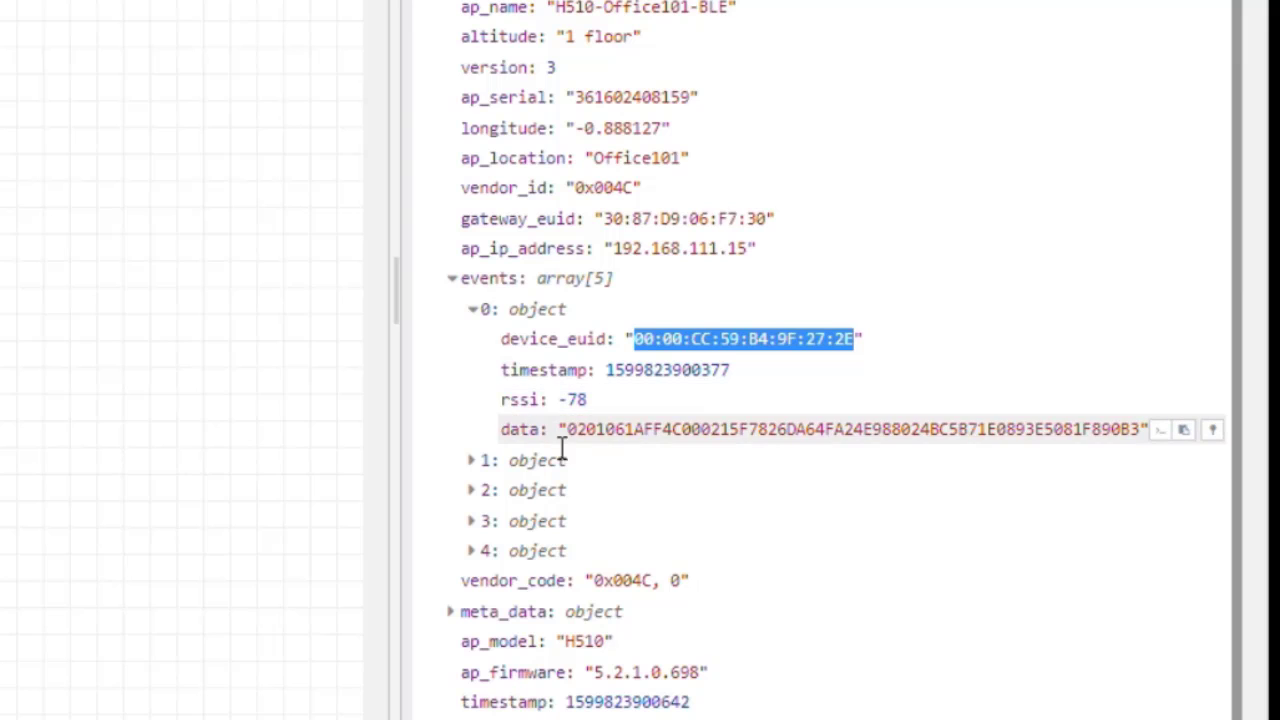
{"action": "left_click_drag", "start_coordinate": [567, 435], "coordinate": [1150, 447]}
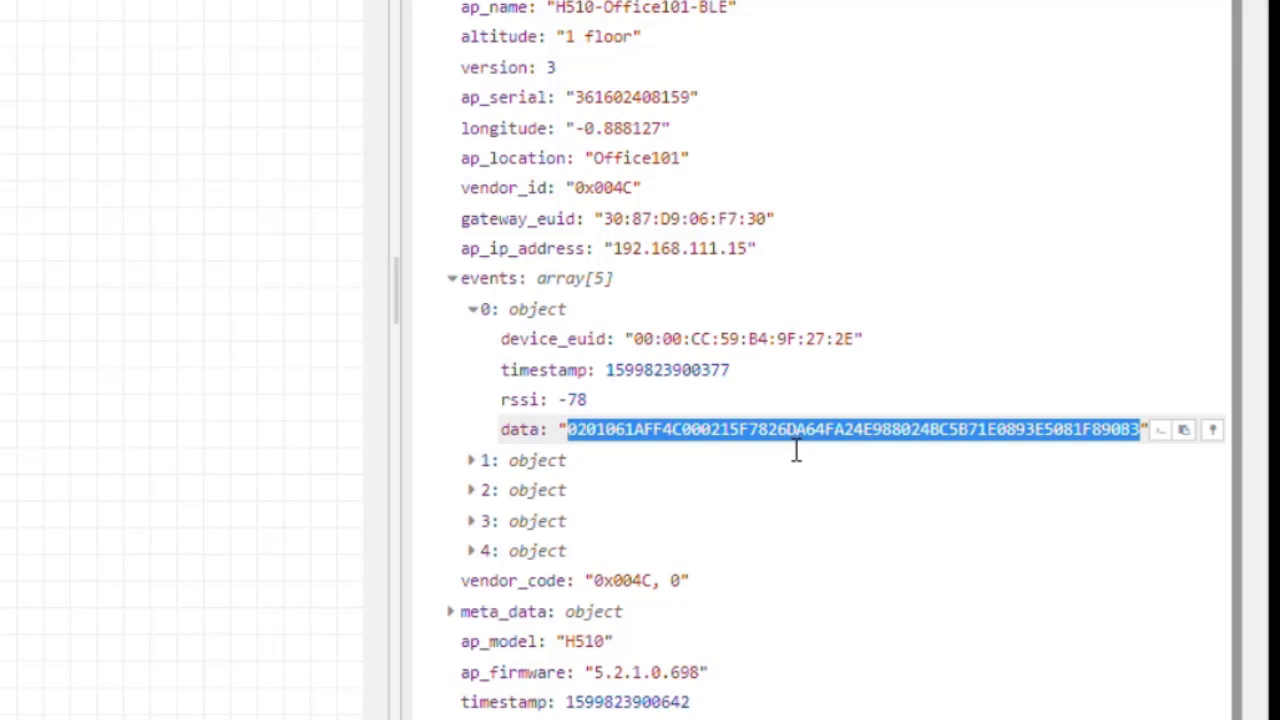
{"action": "left_click", "coordinate": [587, 452]}
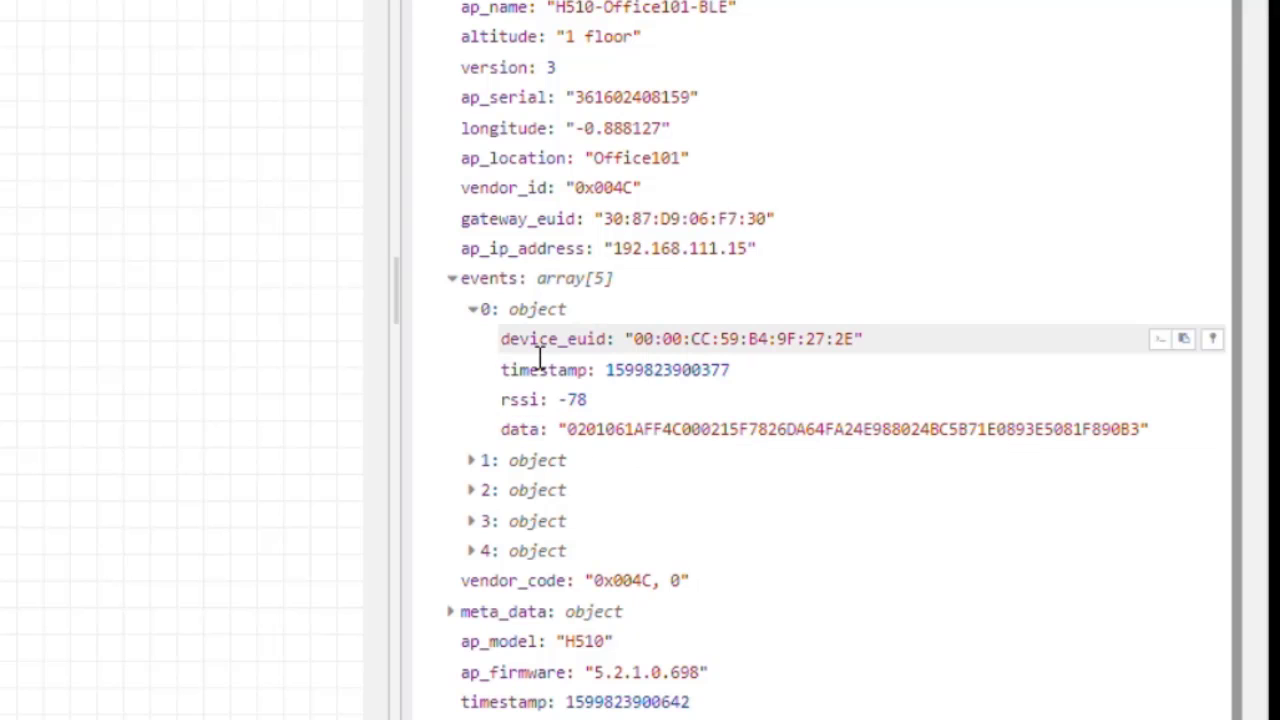
Expand events 1 through 4 and re-select event 0's data string
{"action": "left_click", "coordinate": [477, 468]}
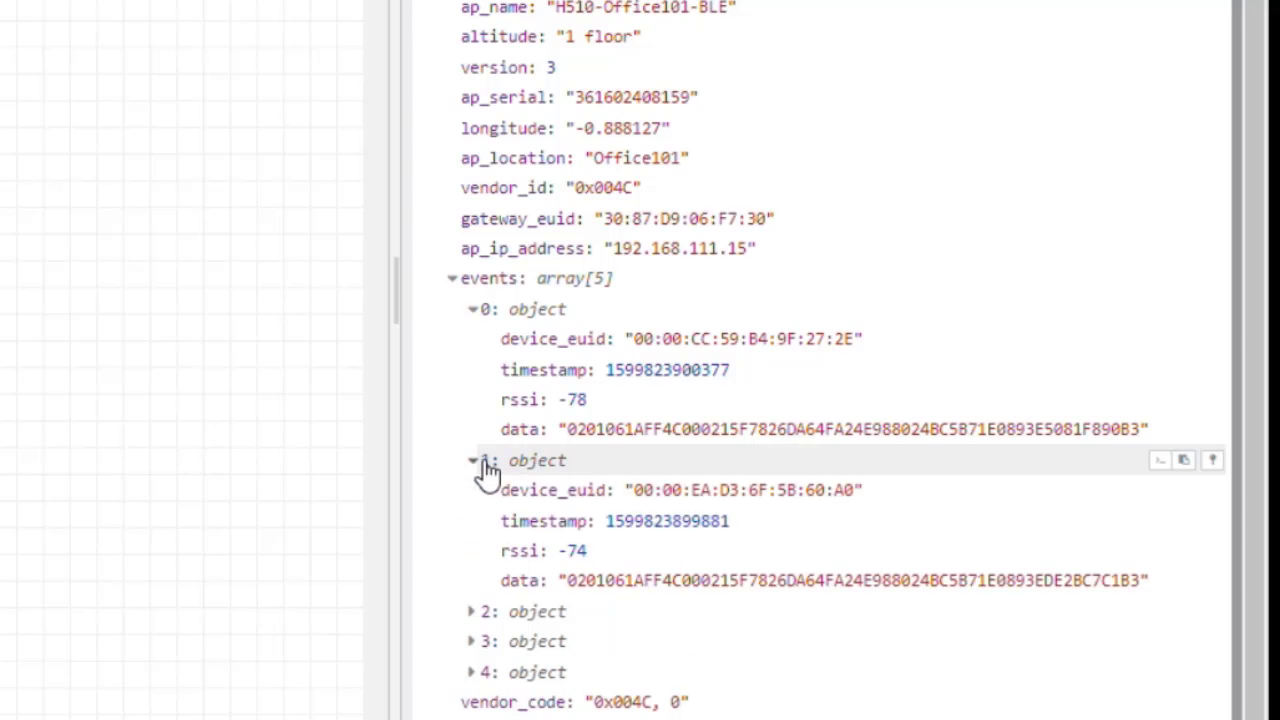
{"action": "scroll", "coordinate": [488, 490], "scroll_direction": "down", "scroll_amount": 1}
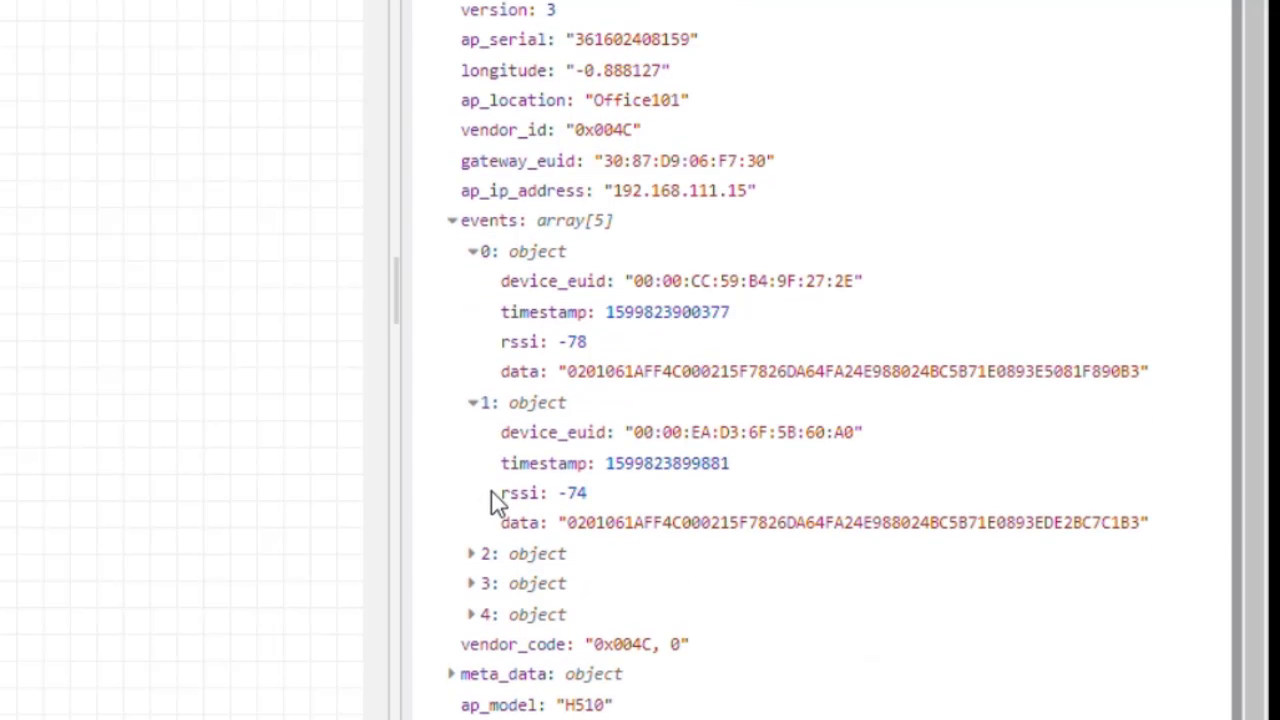
{"action": "left_click", "coordinate": [478, 558]}
{"action": "scroll", "coordinate": [566, 530], "scroll_direction": "down", "scroll_amount": 2}
{"action": "left_click", "coordinate": [473, 586]}
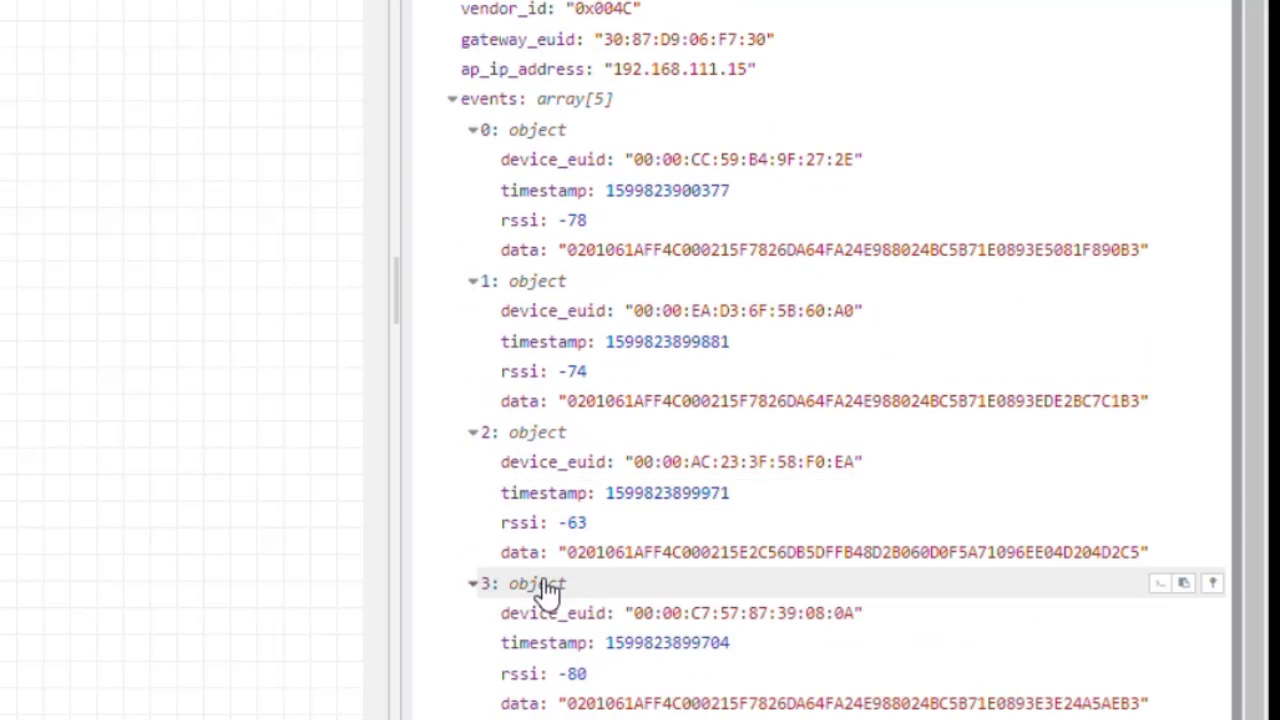
{"action": "scroll", "coordinate": [590, 570], "scroll_direction": "down", "scroll_amount": 1}
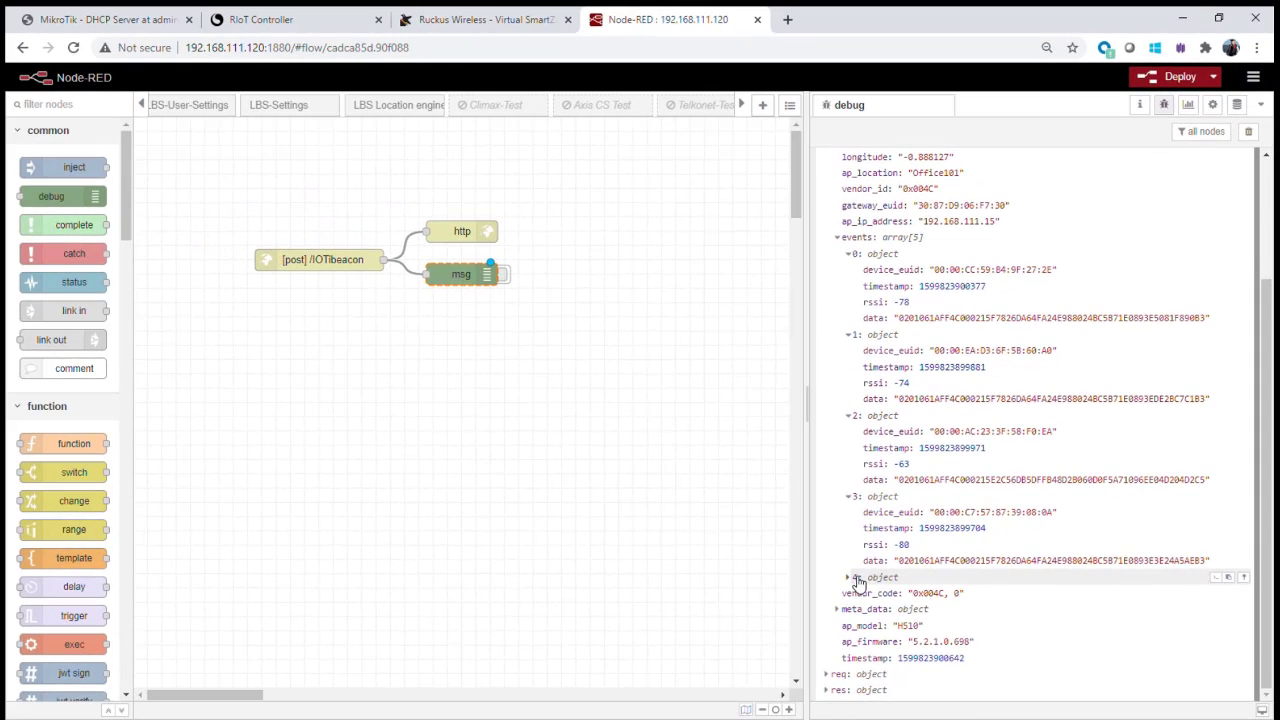
{"action": "left_click", "coordinate": [857, 580]}
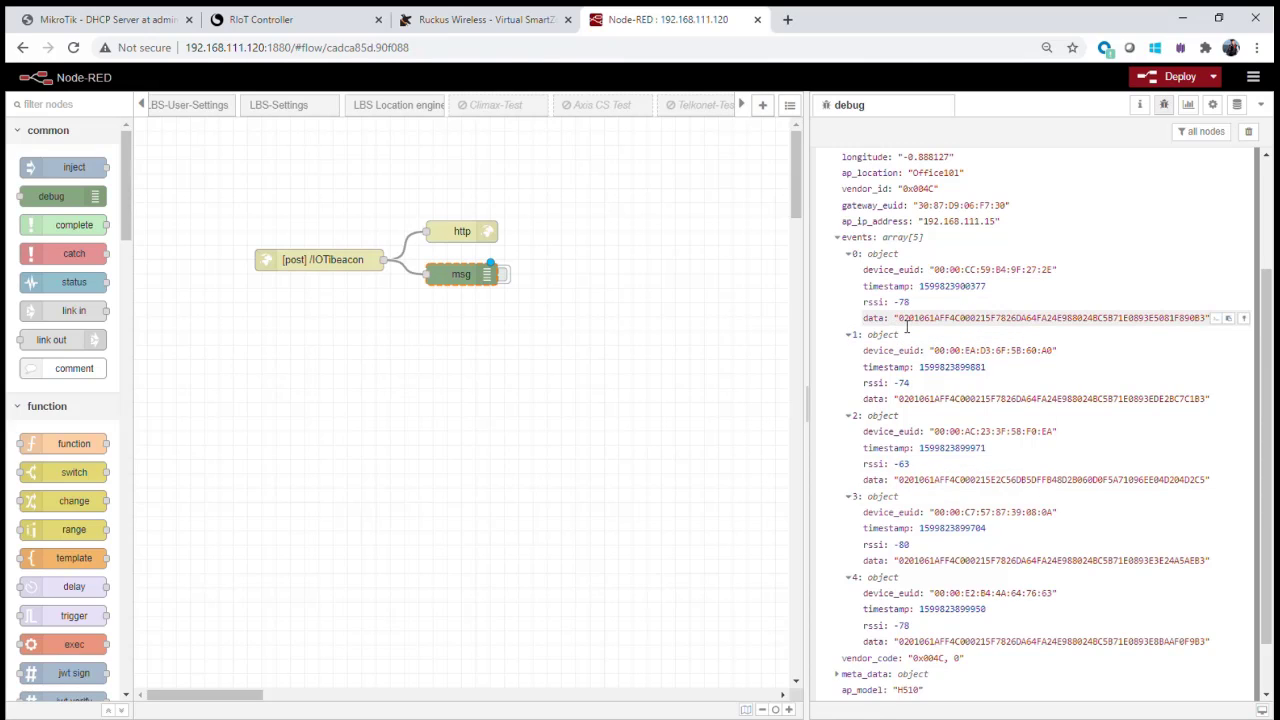
{"action": "left_click_drag", "start_coordinate": [899, 319], "coordinate": [1200, 332]}
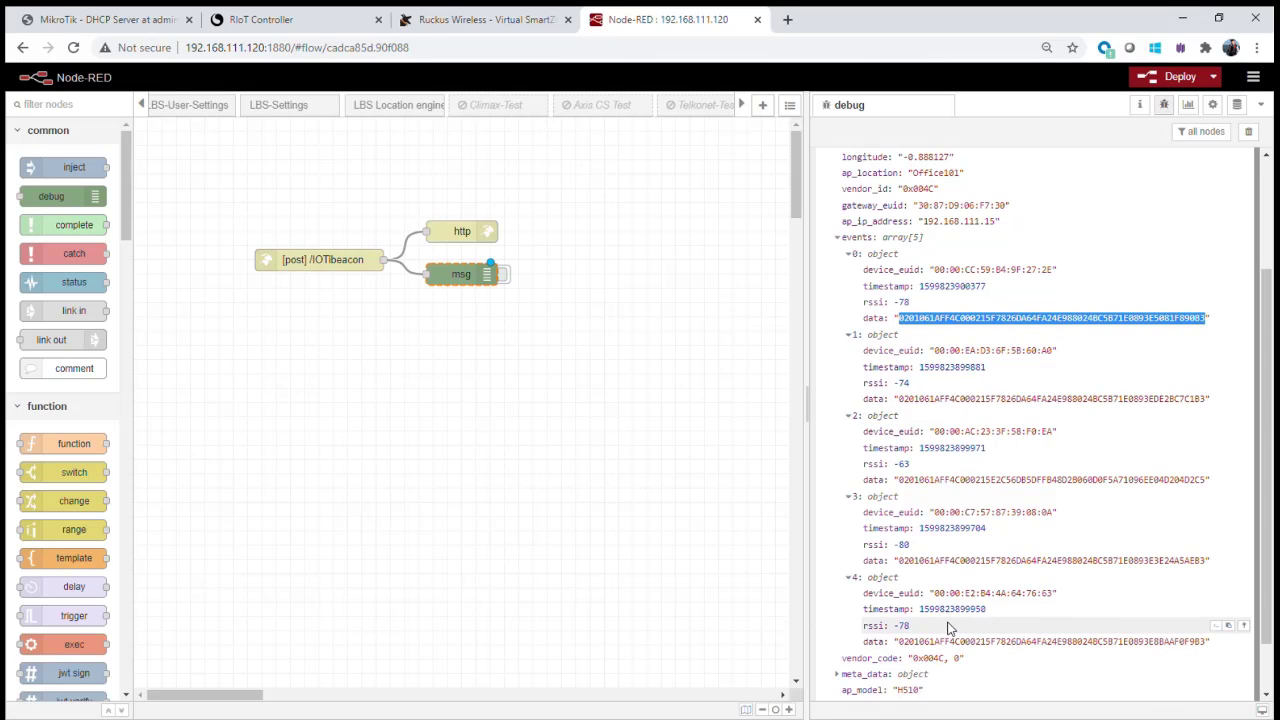
{"action": "scroll", "coordinate": [962, 608], "scroll_direction": "down", "scroll_amount": 1}
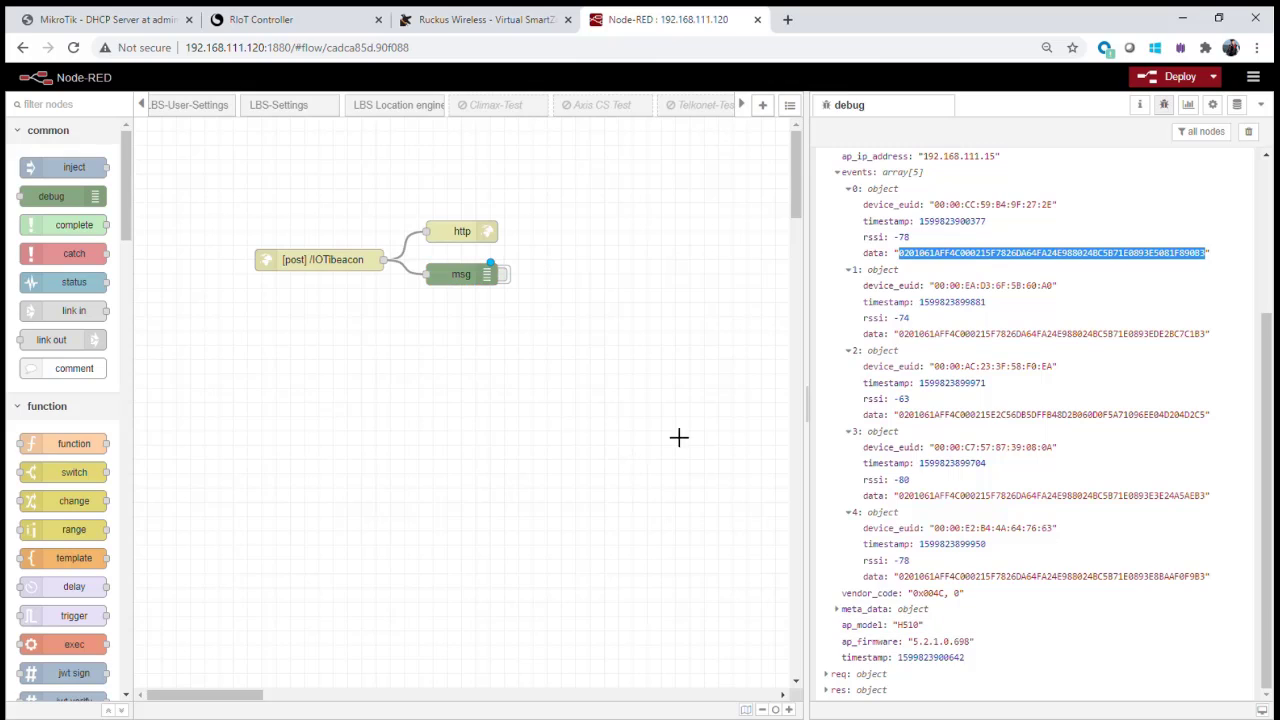